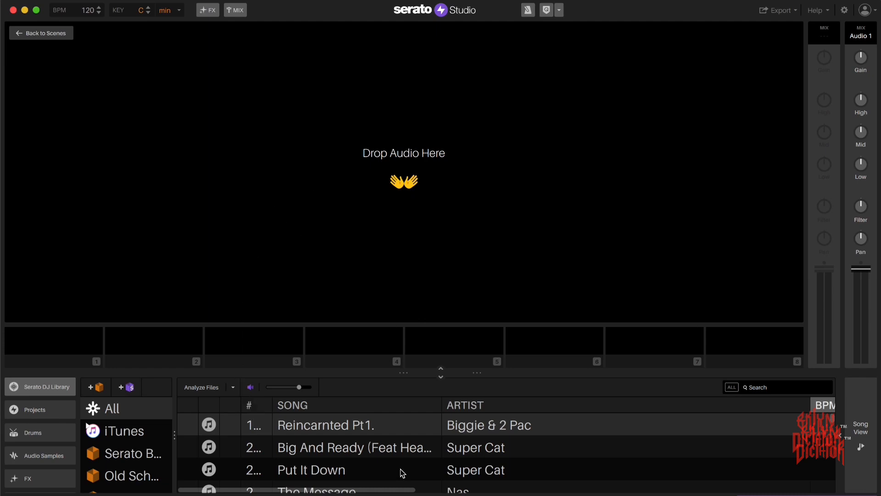
- Load the song YUCK from the iTunes section of the library into the empty audio deck and toggle its playback
{"action": "left_click", "coordinate": [119, 430]}
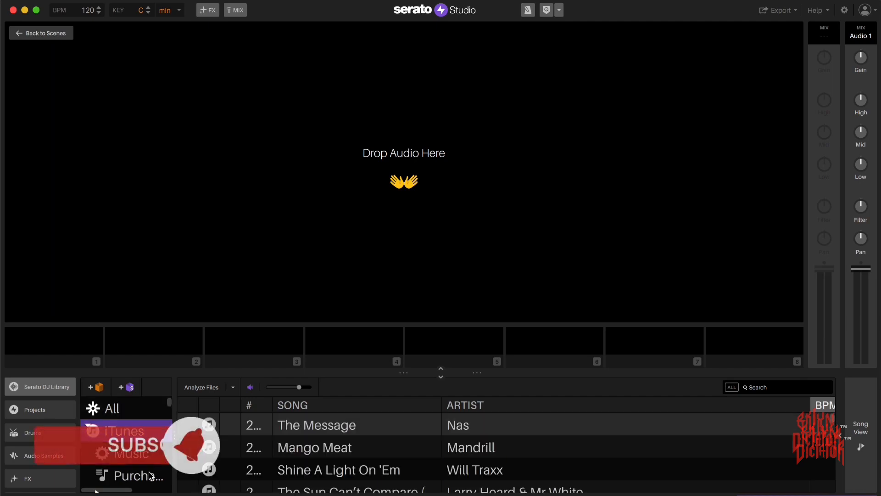
{"action": "scroll", "coordinate": [151, 475], "scroll_direction": "down", "scroll_amount": 5}
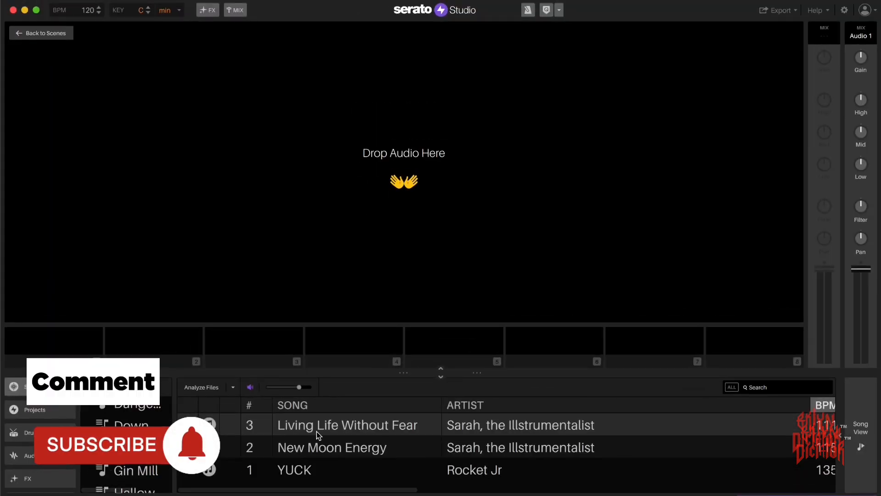
{"action": "left_click_drag", "start_coordinate": [298, 470], "coordinate": [260, 158]}
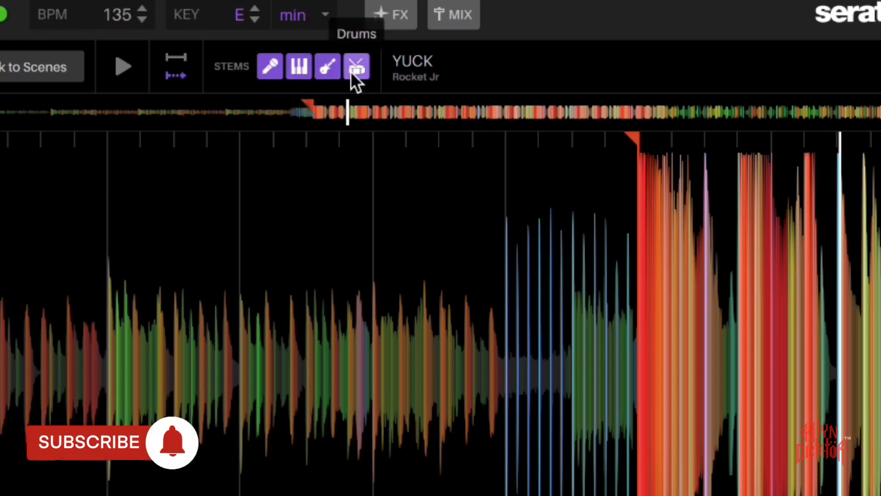
{"action": "key", "text": "space"}
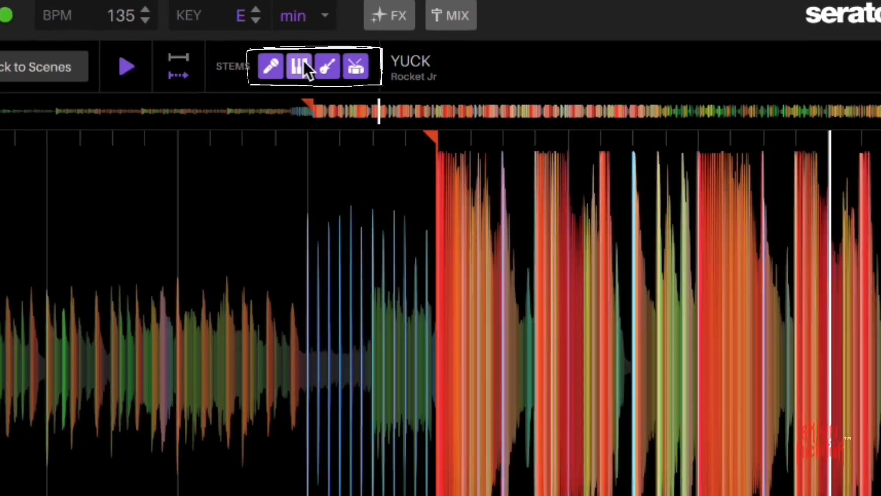
- Mute the melody, bass and drums stems of YUCK one after another, leaving only the vocals active
{"action": "left_click", "coordinate": [304, 61]}
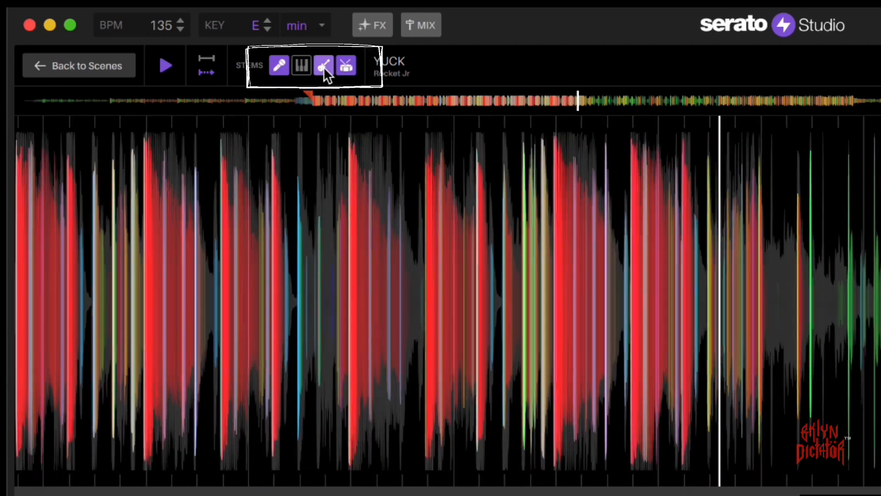
{"action": "left_click", "coordinate": [324, 67]}
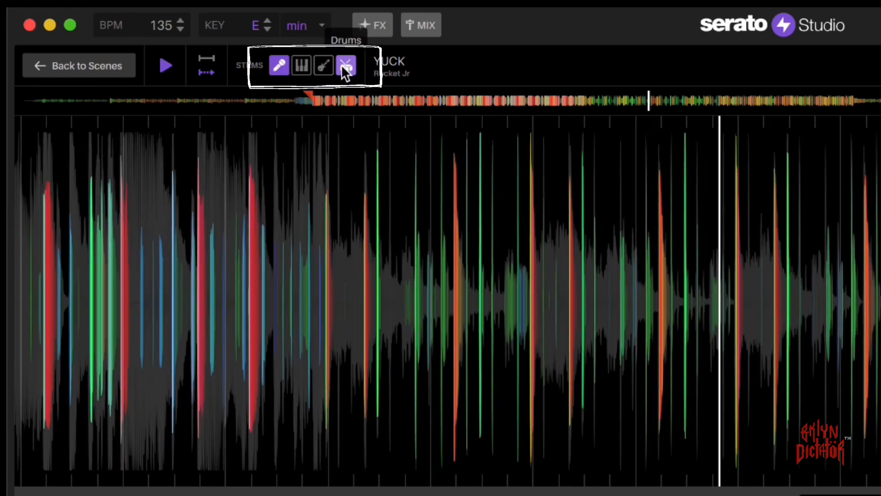
{"action": "left_click", "coordinate": [346, 69]}
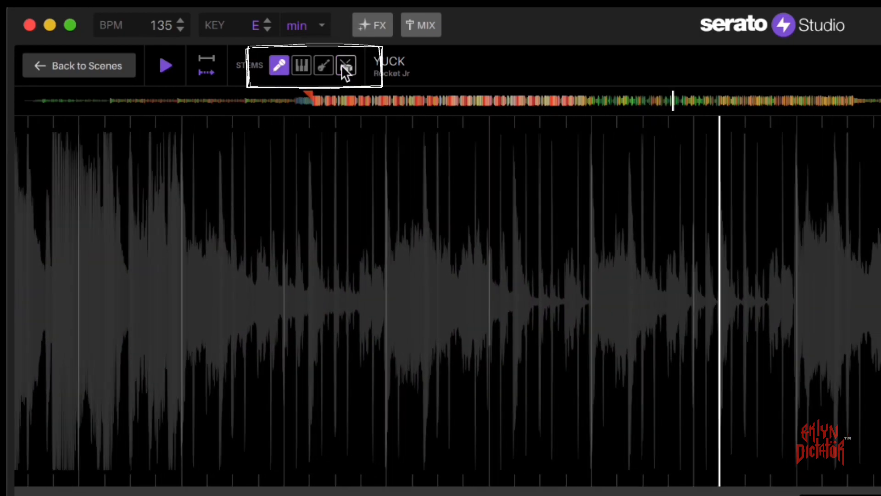
- Reactivate the drums, bass and melody stems one after another
{"action": "left_click", "coordinate": [346, 69]}
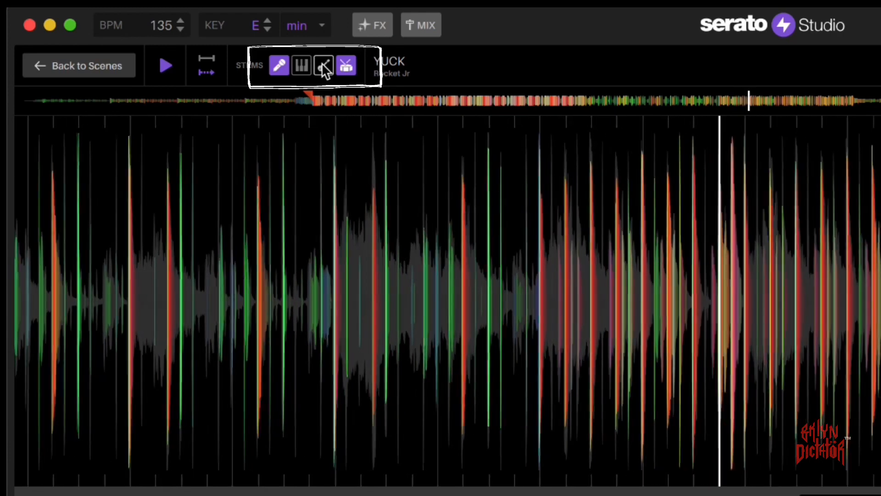
{"action": "left_click", "coordinate": [324, 67]}
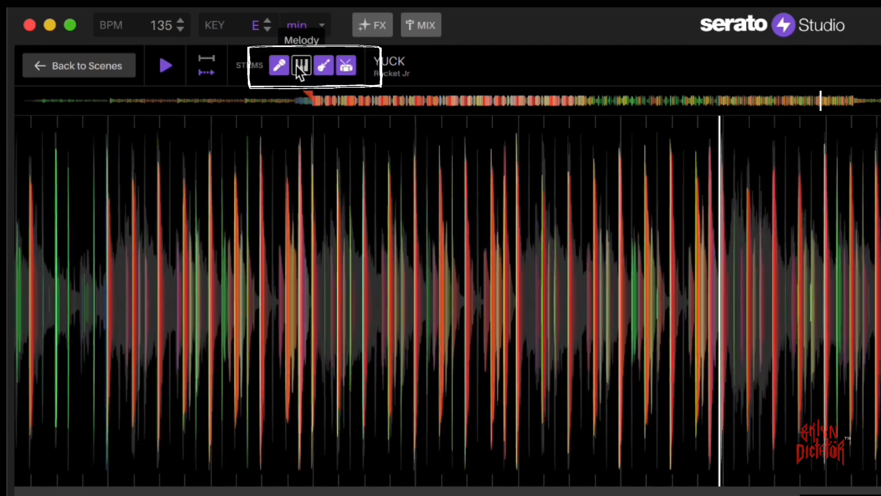
{"action": "left_click", "coordinate": [299, 69]}
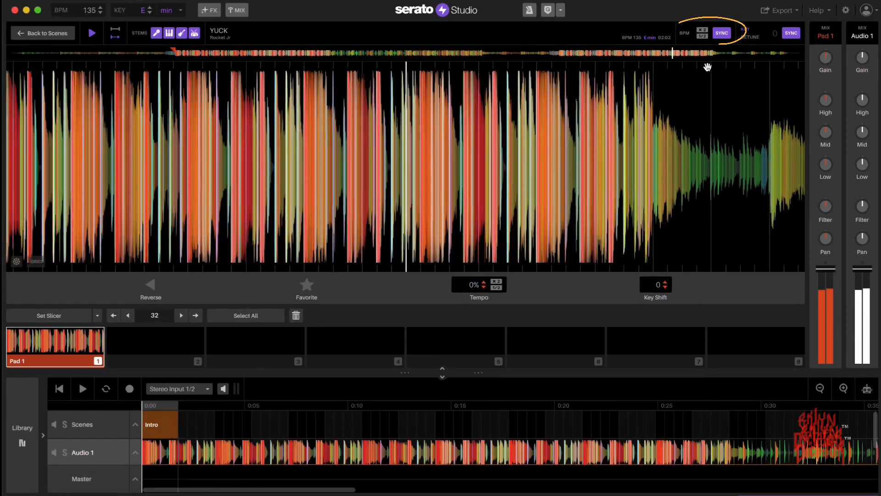
- Raise the project tempo to 150 BPM
{"action": "key", "text": "space"}
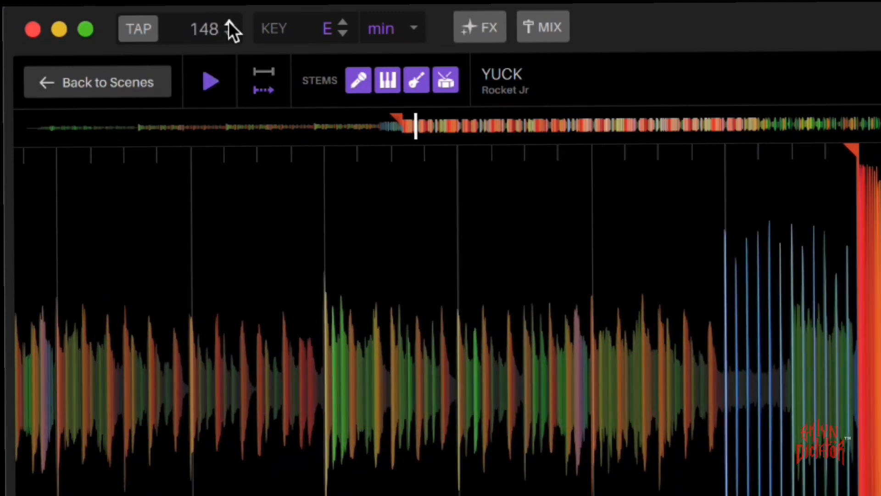
{"action": "left_click", "coordinate": [228, 24]}
{"action": "left_click", "coordinate": [228, 24]}
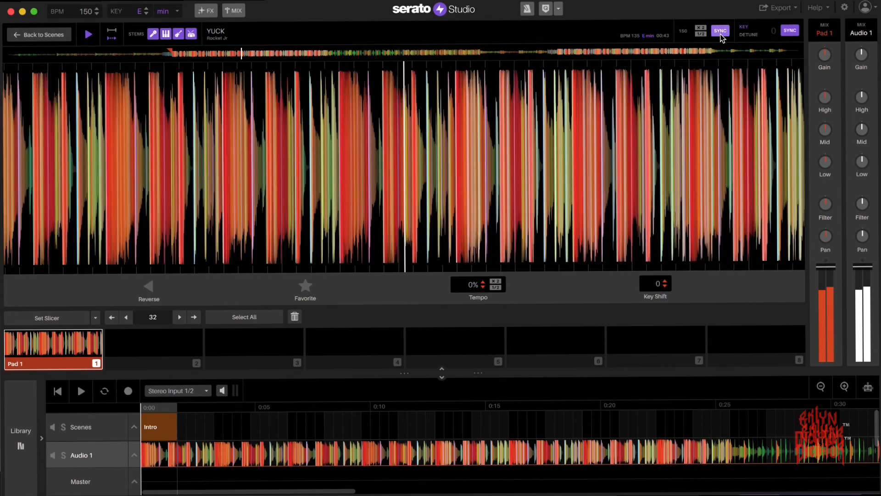
- Switch the song's BPM sync off, on again, and back off to compare its original tempo with the project tempo
{"action": "left_click", "coordinate": [721, 32]}
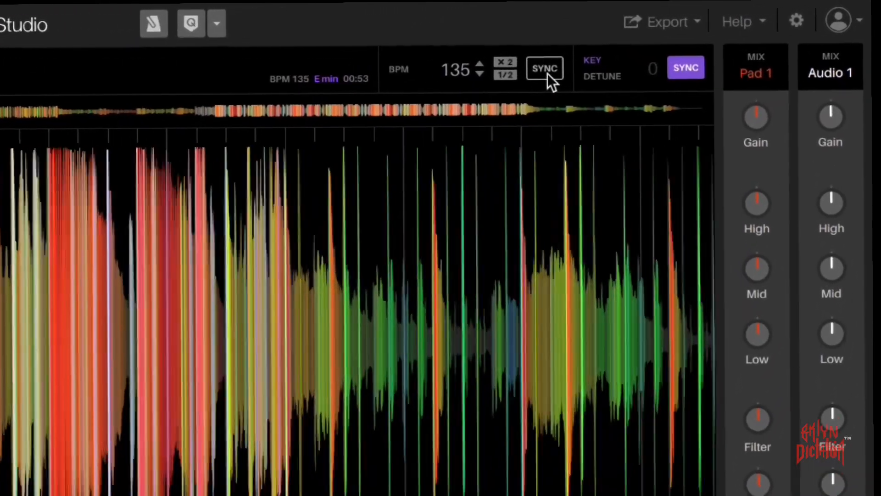
{"action": "left_click", "coordinate": [603, 58]}
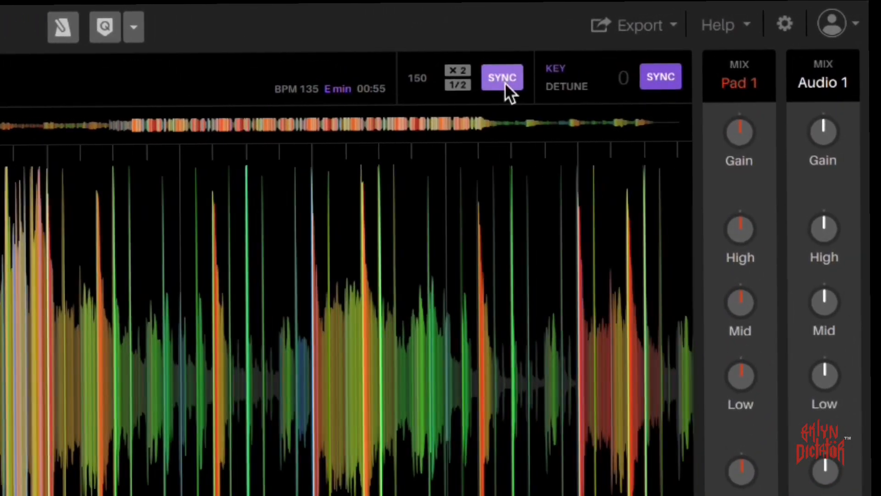
{"action": "left_click", "coordinate": [505, 84]}
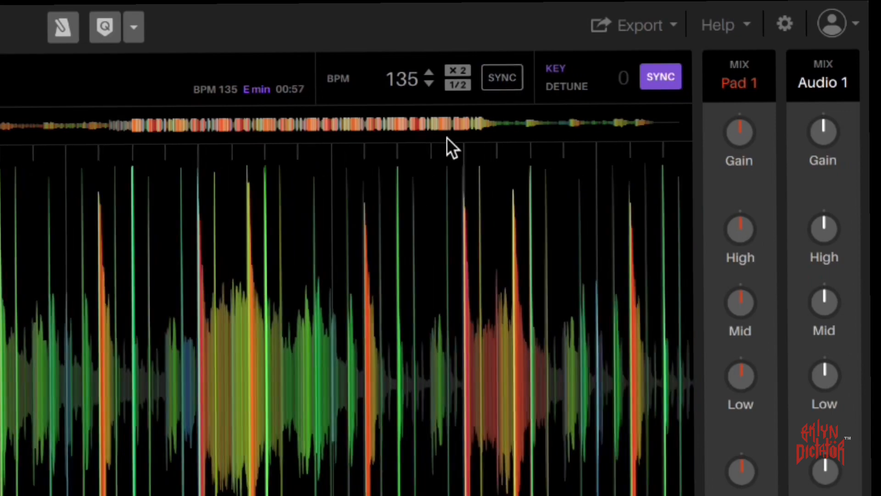
- Halve the song's BPM value repeatedly down to 33.75
{"action": "left_click", "coordinate": [458, 86]}
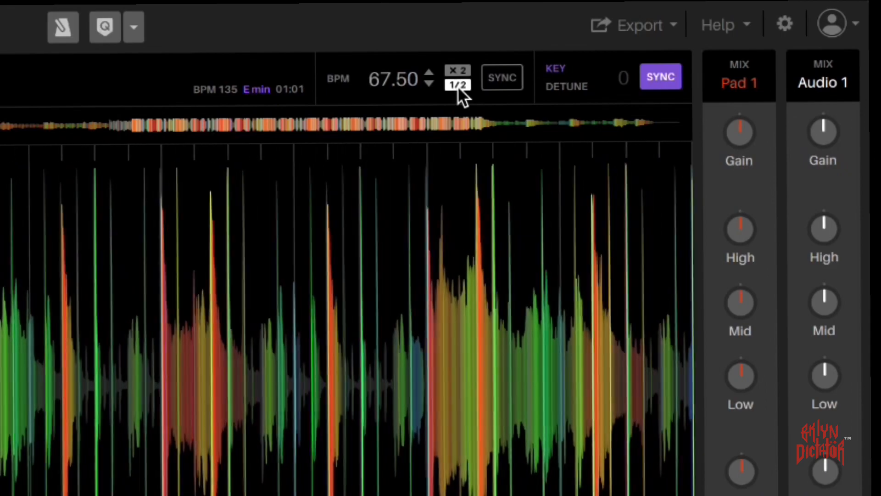
{"action": "left_click", "coordinate": [458, 86]}
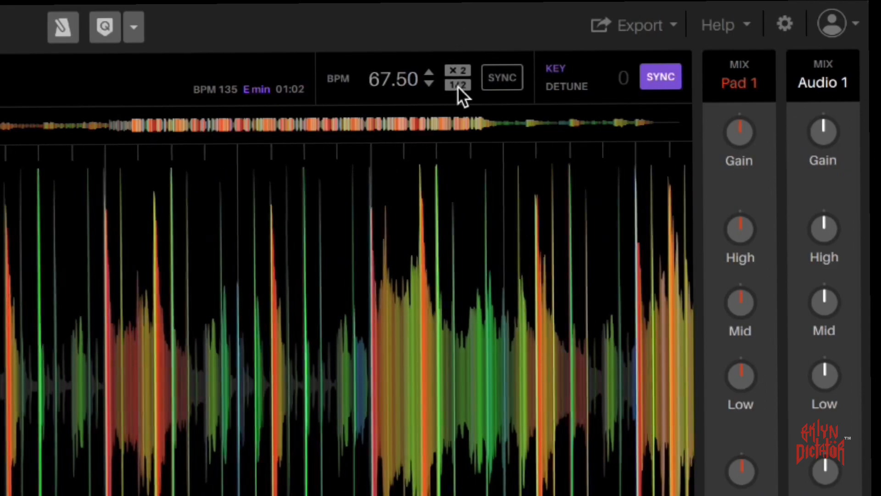
{"action": "left_click", "coordinate": [458, 86]}
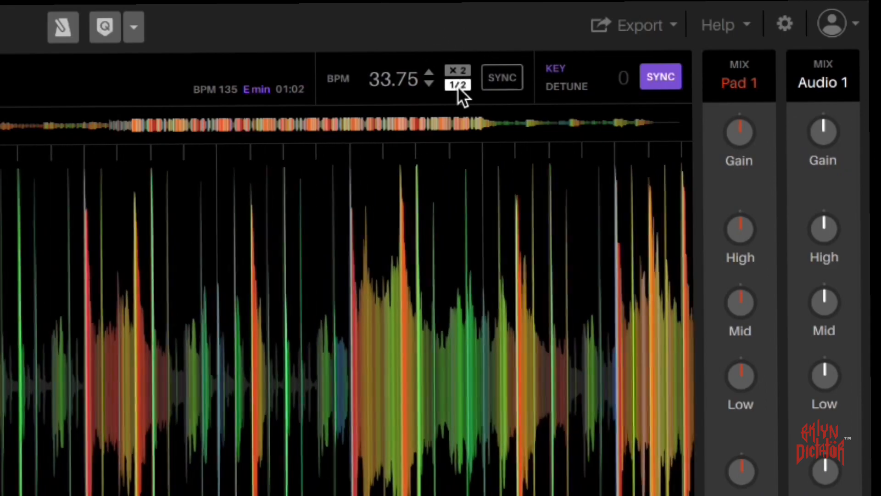
{"action": "left_click", "coordinate": [458, 86]}
{"action": "left_click", "coordinate": [458, 85]}
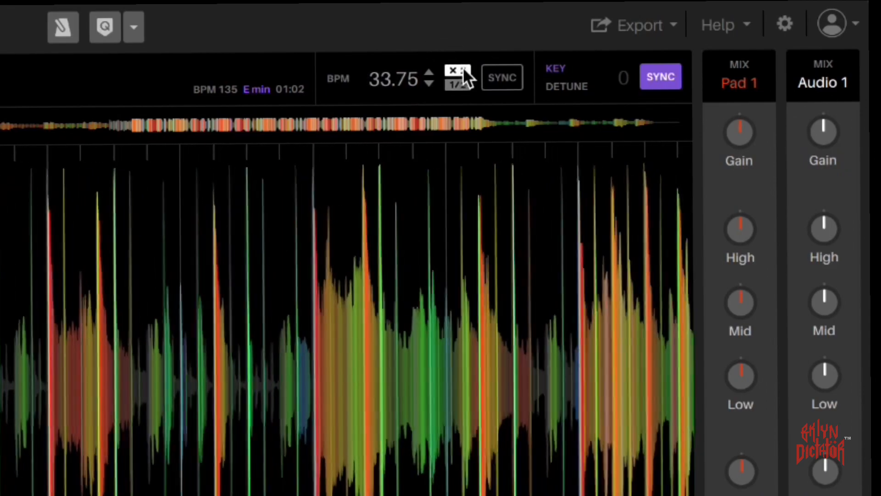
- Double the song's BPM value back up to 135
{"action": "left_click", "coordinate": [463, 68]}
{"action": "left_click", "coordinate": [462, 68]}
{"action": "left_click", "coordinate": [460, 65]}
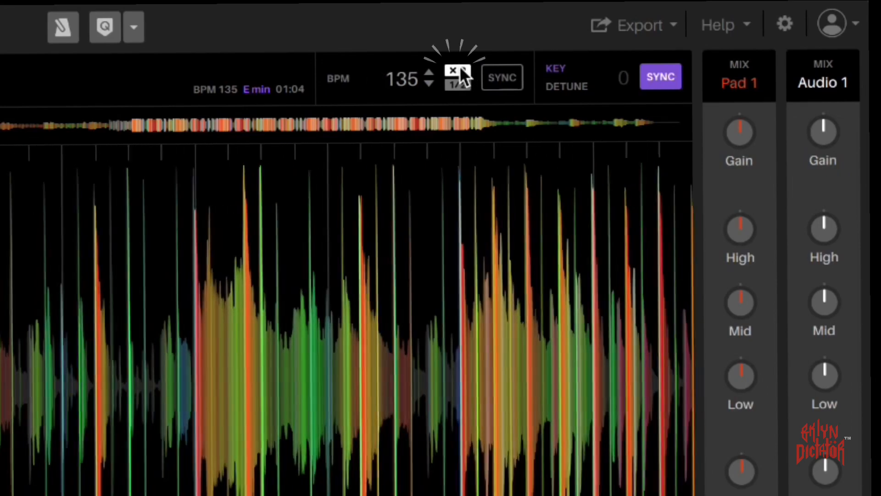
{"action": "left_click", "coordinate": [459, 65]}
{"action": "left_click", "coordinate": [459, 64]}
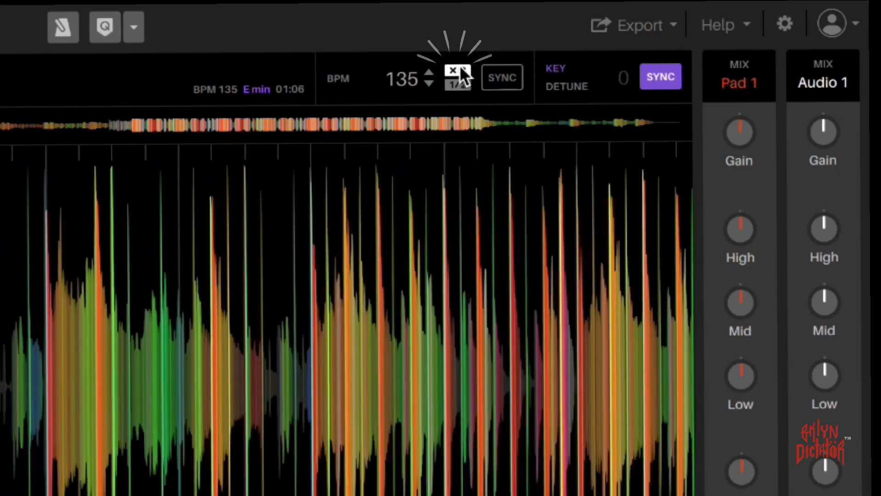
- Double the song's BPM value further, up to 540
{"action": "left_click", "coordinate": [459, 65]}
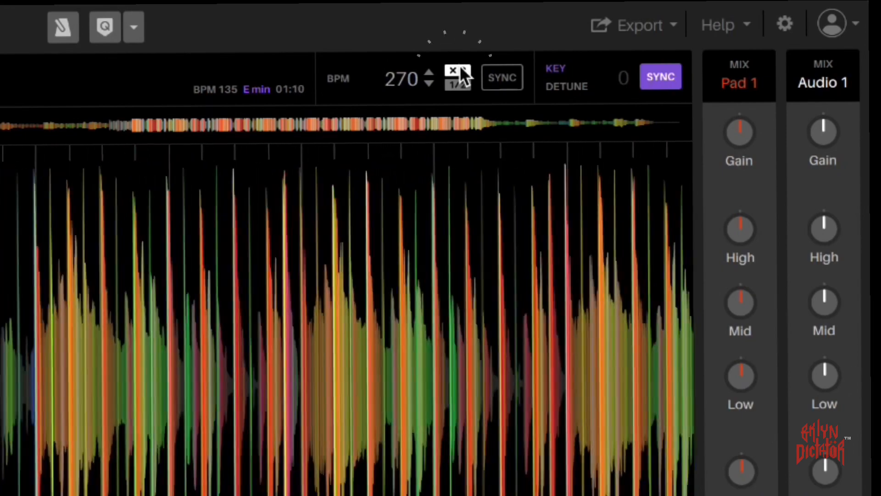
{"action": "left_click", "coordinate": [459, 65]}
{"action": "left_click", "coordinate": [459, 65]}
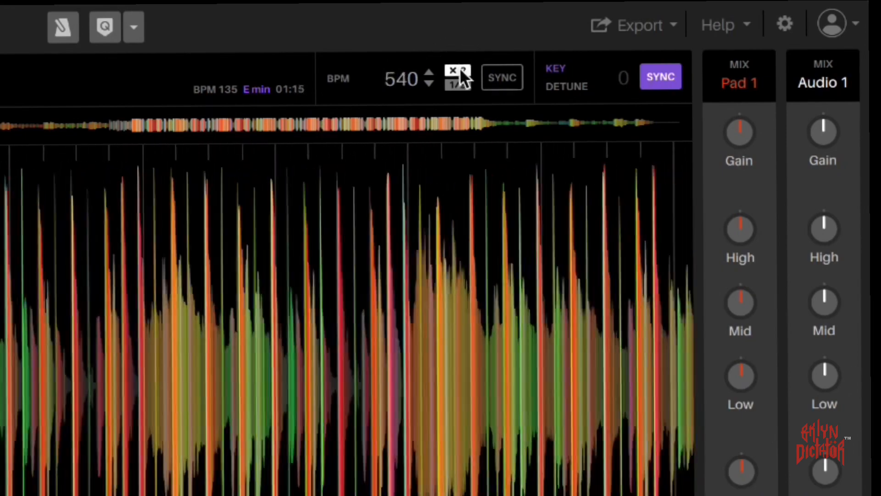
- Halve the song's BPM value back down to 135 and turn its BPM sync on
{"action": "left_click", "coordinate": [458, 82]}
{"action": "left_click", "coordinate": [458, 82]}
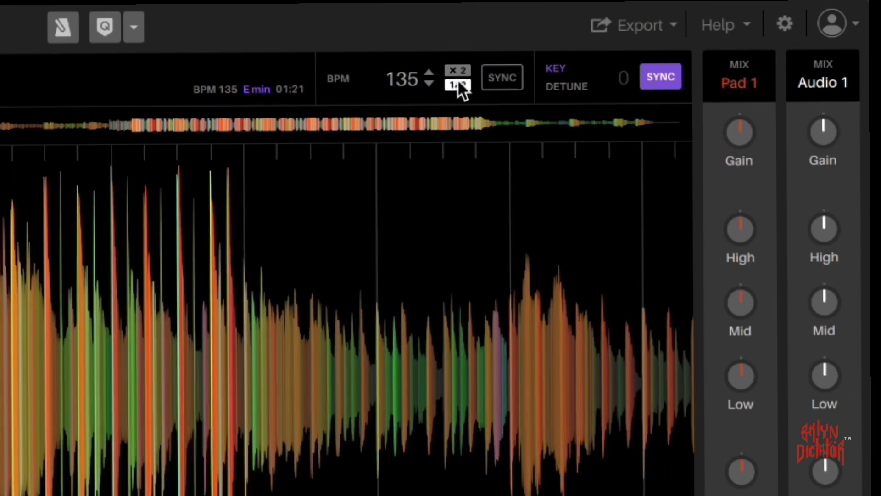
{"action": "left_click", "coordinate": [458, 85]}
{"action": "left_click", "coordinate": [458, 85]}
{"action": "left_click", "coordinate": [458, 83]}
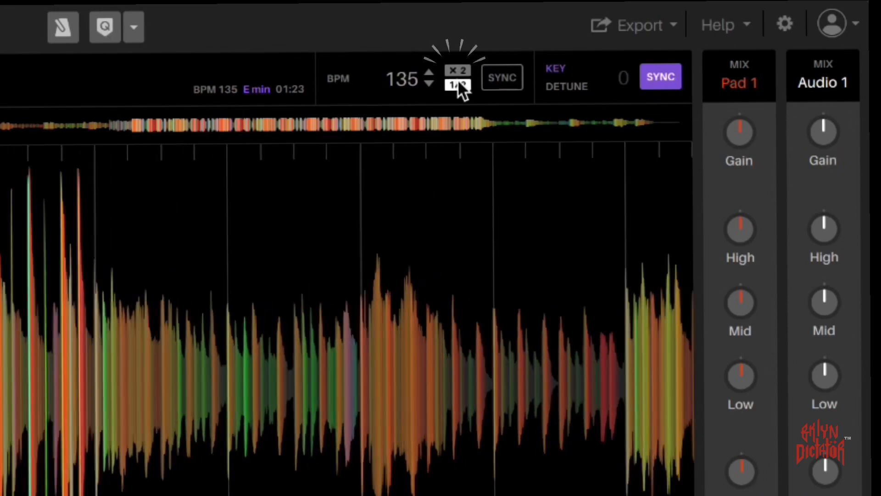
{"action": "left_click", "coordinate": [458, 82]}
{"action": "left_click", "coordinate": [458, 84]}
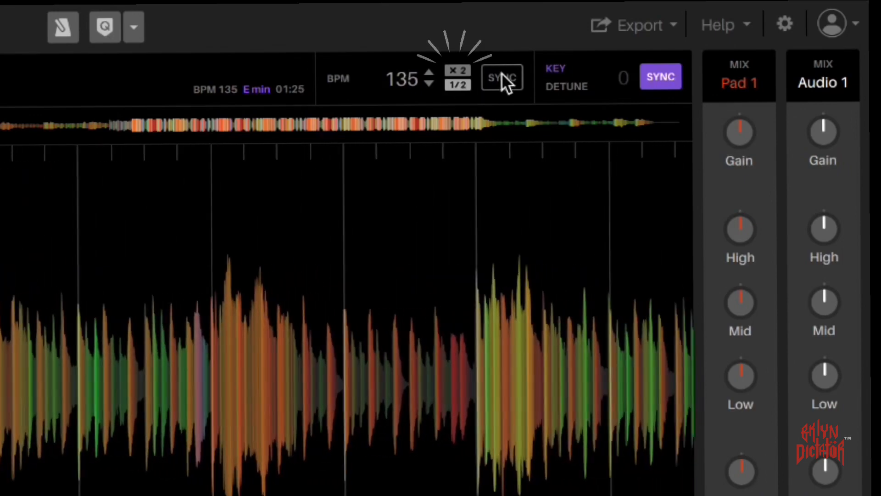
{"action": "left_click", "coordinate": [503, 75]}
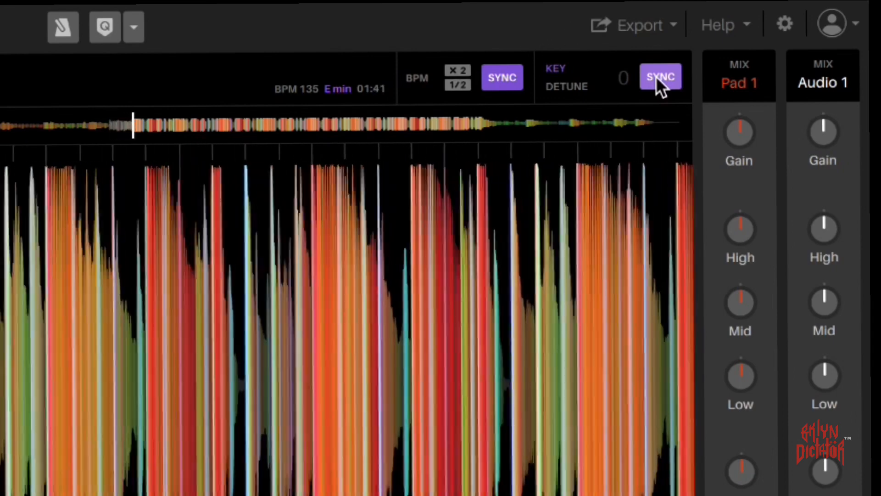
- Turn off the song's key sync and lower its key five semitones to B minor (-5)
{"action": "left_click", "coordinate": [656, 76]}
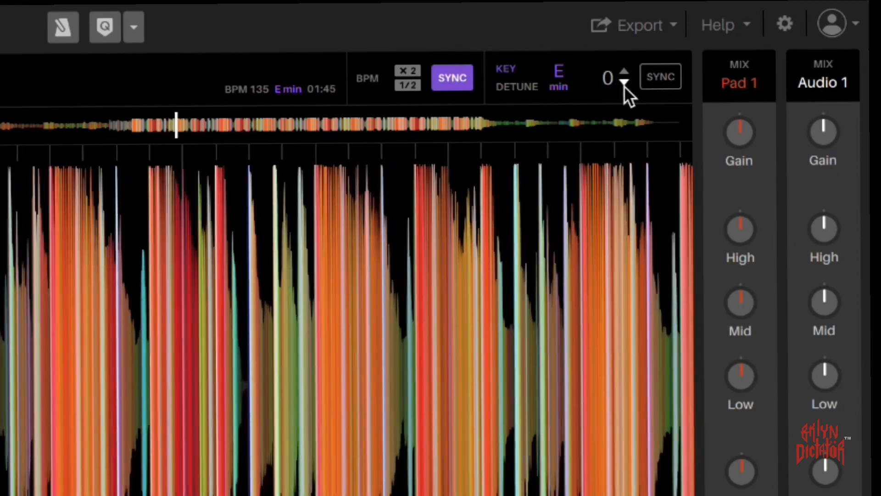
{"action": "left_click", "coordinate": [624, 85]}
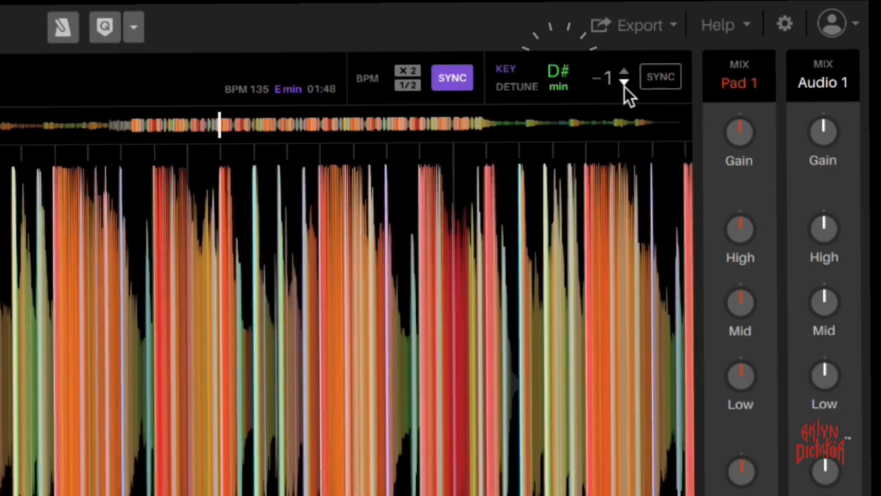
{"action": "left_click", "coordinate": [623, 85]}
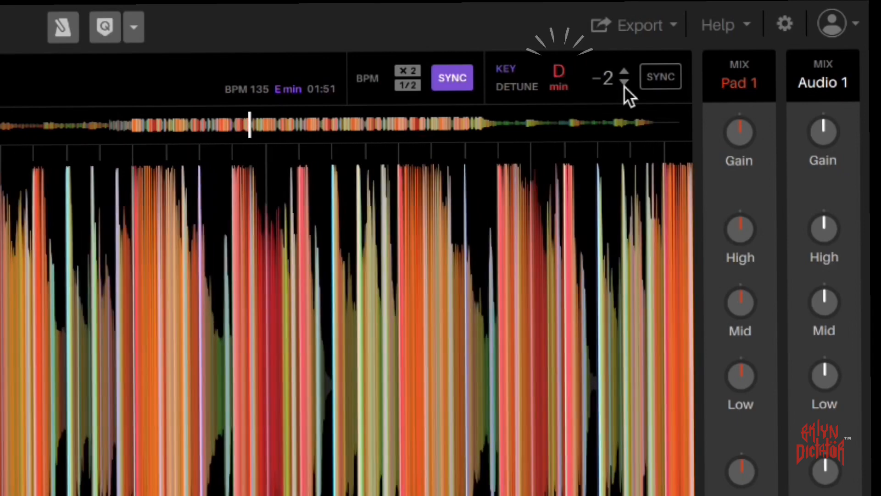
{"action": "left_click", "coordinate": [624, 85]}
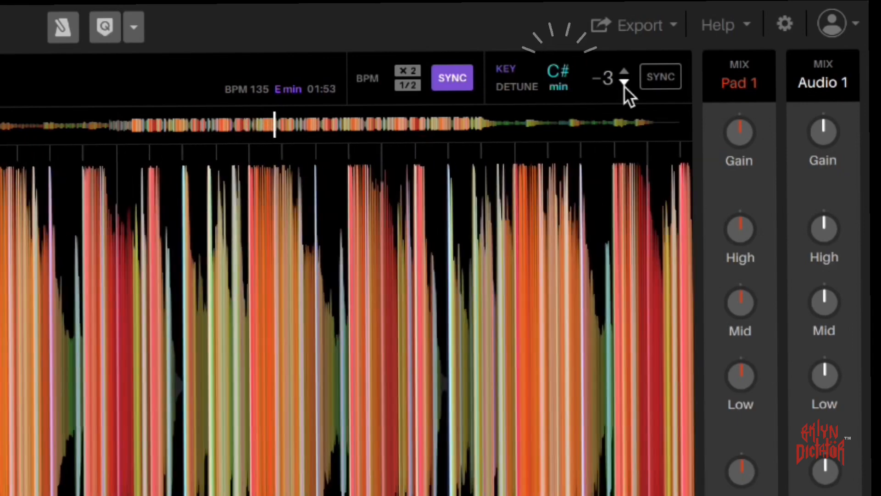
{"action": "left_click", "coordinate": [624, 85]}
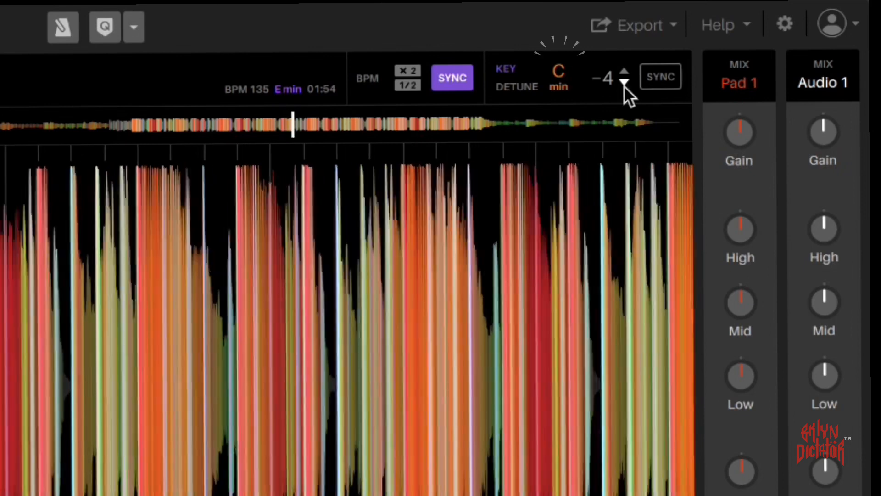
{"action": "left_click", "coordinate": [623, 84]}
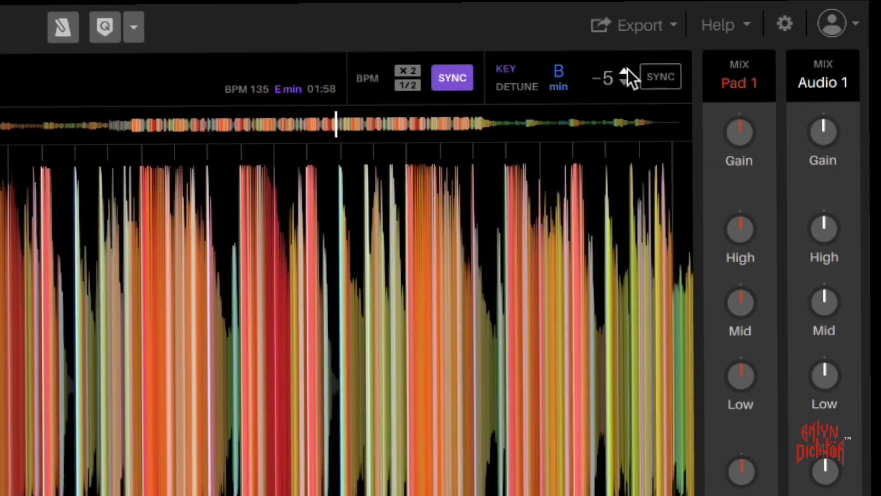
- Raise the song's key shift back to 0 (E minor) and turn its key sync on
{"action": "left_click", "coordinate": [624, 71]}
{"action": "left_click", "coordinate": [624, 71]}
{"action": "left_click", "coordinate": [624, 71]}
{"action": "left_click", "coordinate": [623, 70]}
{"action": "left_click", "coordinate": [749, 39]}
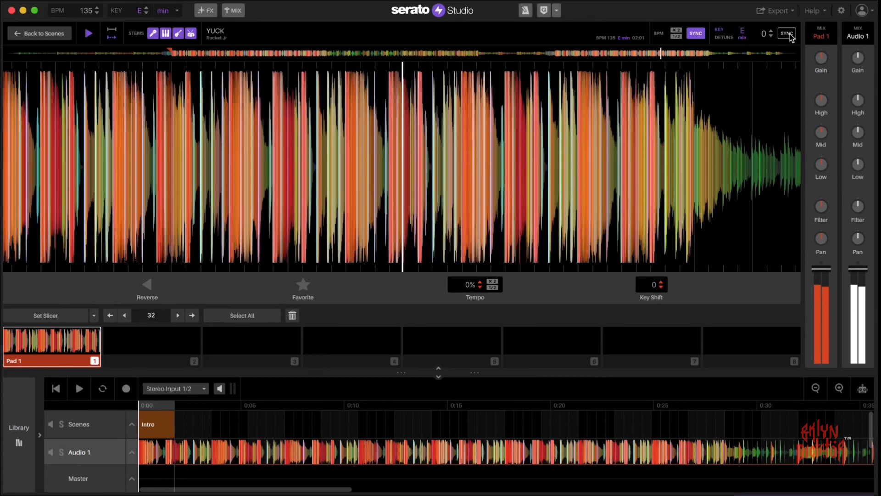
{"action": "left_click", "coordinate": [788, 34]}
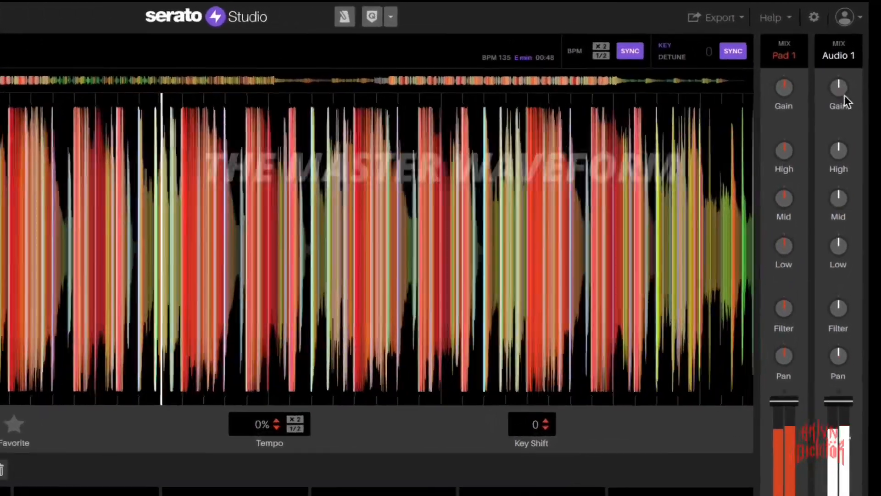
- Try out the Audio 1 channel's High EQ, filter and pan, sweeping the filter to about -42.7 and resetting the controls
{"action": "mouse_move", "coordinate": [858, 59]}
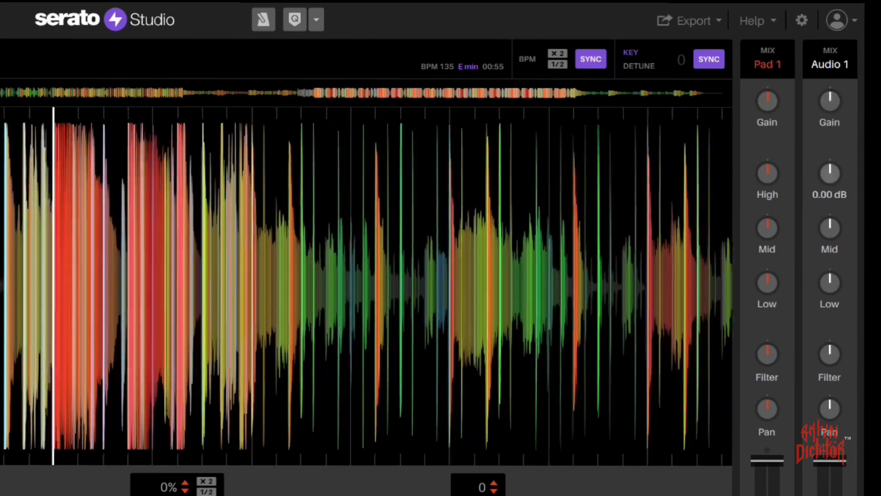
{"action": "left_click_drag", "start_coordinate": [829, 175], "coordinate": [829, 158]}
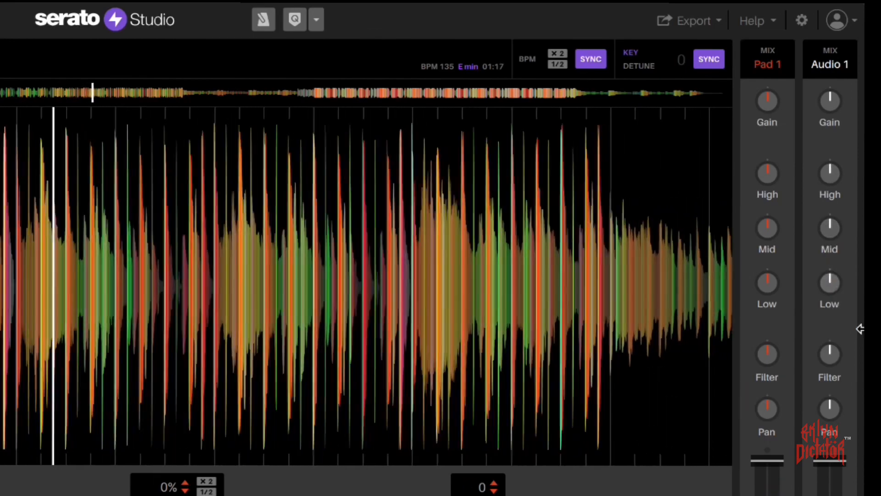
{"action": "mouse_move", "coordinate": [831, 350]}
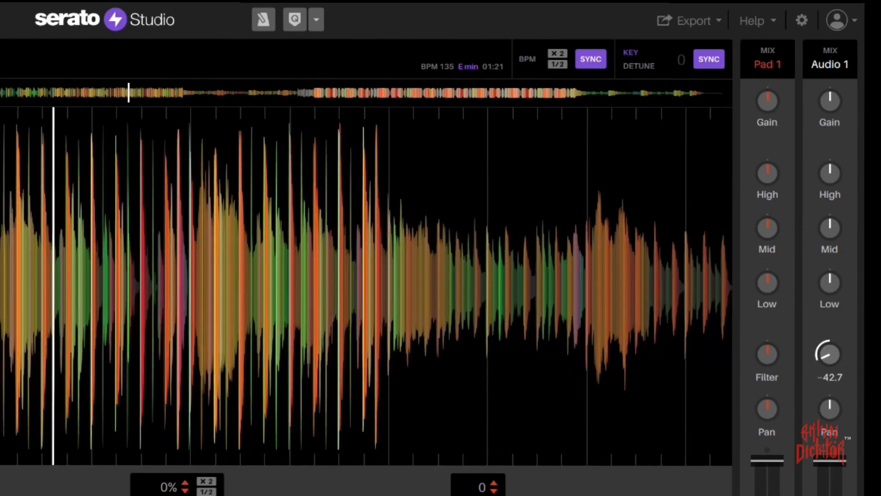
{"action": "mouse_move", "coordinate": [830, 354]}
{"action": "left_mouse_down"}
{"action": "mouse_move", "coordinate": [829, 372]}
{"action": "mouse_move", "coordinate": [829, 344]}
{"action": "left_mouse_up"}
{"action": "double_click", "coordinate": [829, 353]}
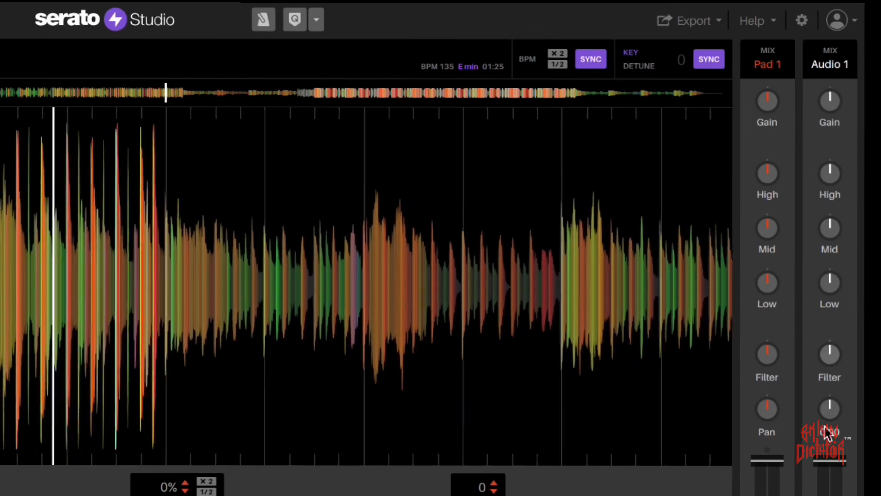
{"action": "mouse_move", "coordinate": [830, 409]}
{"action": "left_mouse_down"}
{"action": "mouse_move", "coordinate": [829, 424]}
{"action": "mouse_move", "coordinate": [829, 386]}
{"action": "mouse_move", "coordinate": [829, 425]}
{"action": "mouse_move", "coordinate": [829, 413]}
{"action": "left_mouse_up"}
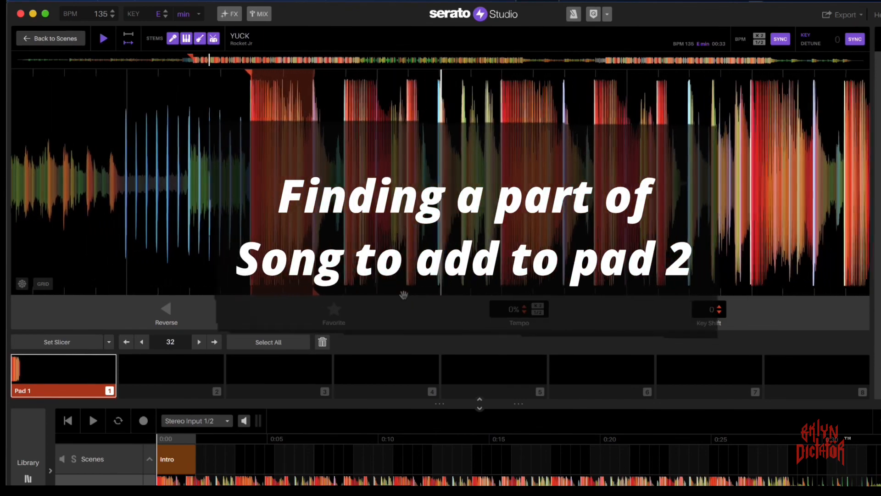
- Assign the found part of the song to pad 2 and shorten it to its opening red hit
{"action": "key", "text": "2"}
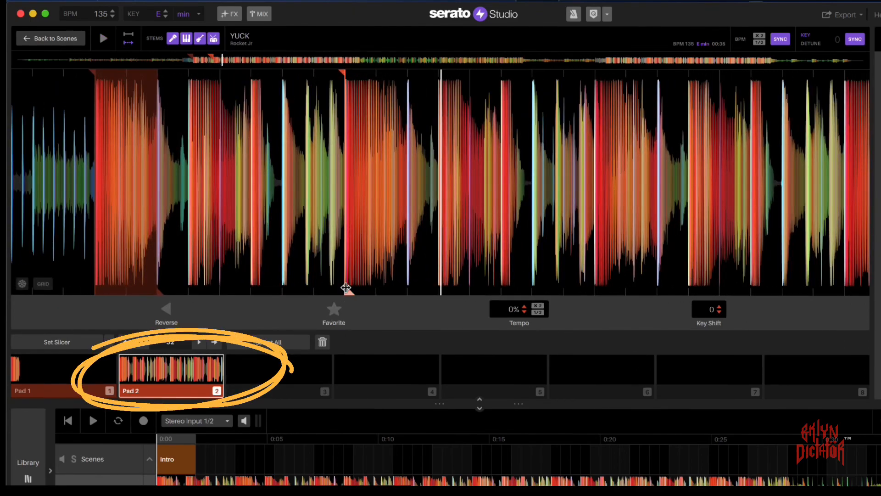
{"action": "left_click_drag", "start_coordinate": [346, 288], "coordinate": [409, 291]}
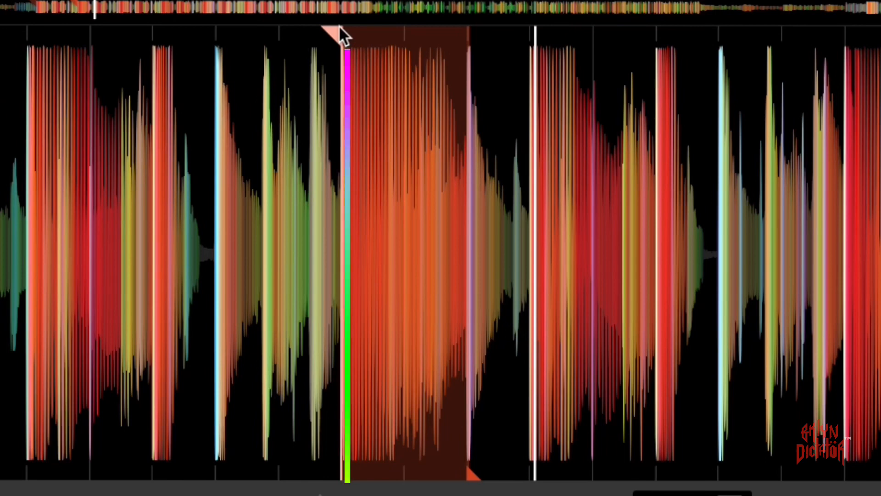
{"action": "left_click", "coordinate": [333, 26]}
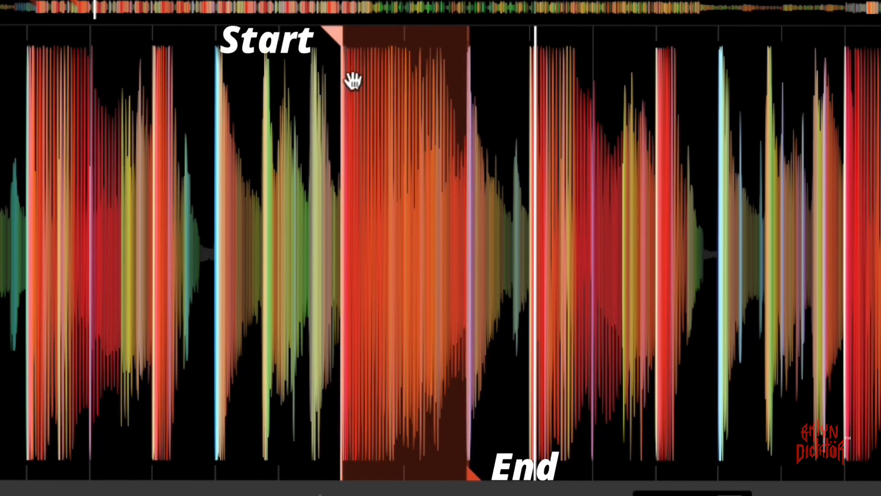
- Try different end points for pad 2's region and return its end marker to the end of the red hit
{"action": "mouse_move", "coordinate": [479, 476]}
{"action": "left_mouse_down"}
{"action": "mouse_move", "coordinate": [404, 469]}
{"action": "mouse_move", "coordinate": [667, 459]}
{"action": "mouse_move", "coordinate": [584, 436]}
{"action": "mouse_move", "coordinate": [337, 478]}
{"action": "mouse_move", "coordinate": [675, 468]}
{"action": "mouse_move", "coordinate": [613, 455]}
{"action": "mouse_move", "coordinate": [406, 477]}
{"action": "left_mouse_up"}
{"action": "left_click_drag", "start_coordinate": [441, 487], "coordinate": [479, 479]}
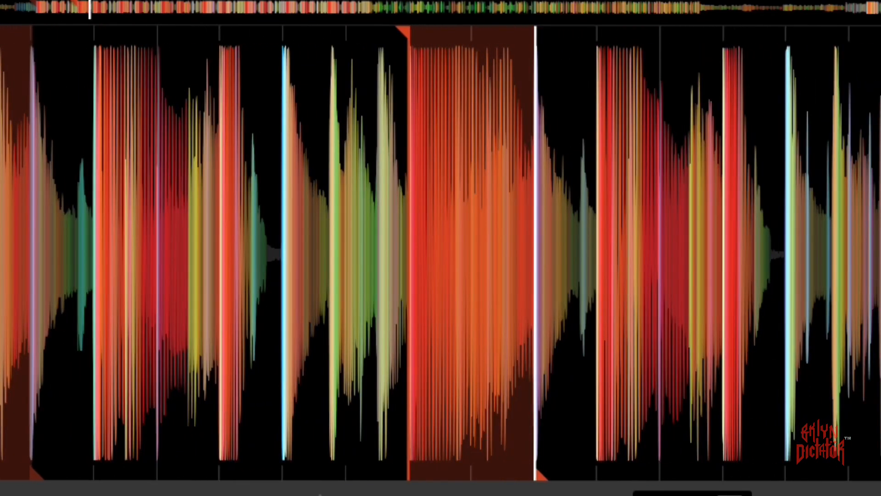
{"action": "left_click_drag", "start_coordinate": [539, 478], "coordinate": [657, 451]}
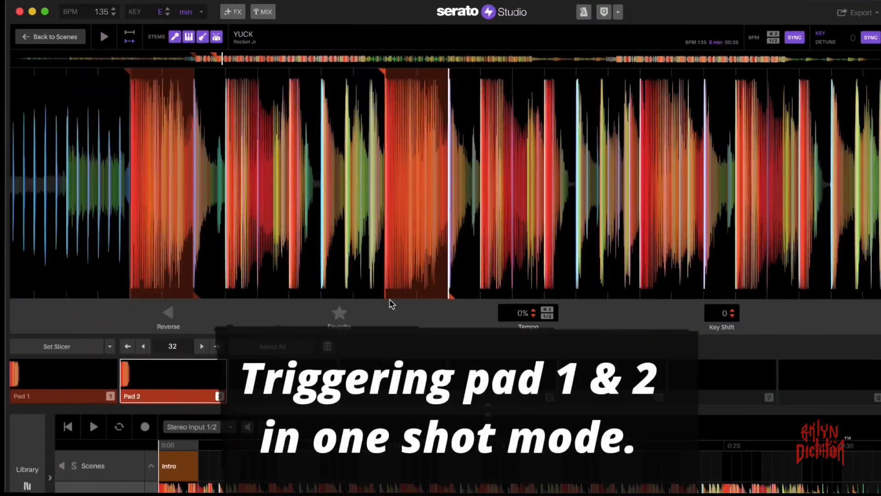
- Trigger pads 1 and 2 alternately in one-shot mode to hear both samples
{"action": "key", "text": "2"}
{"action": "key", "text": "2"}
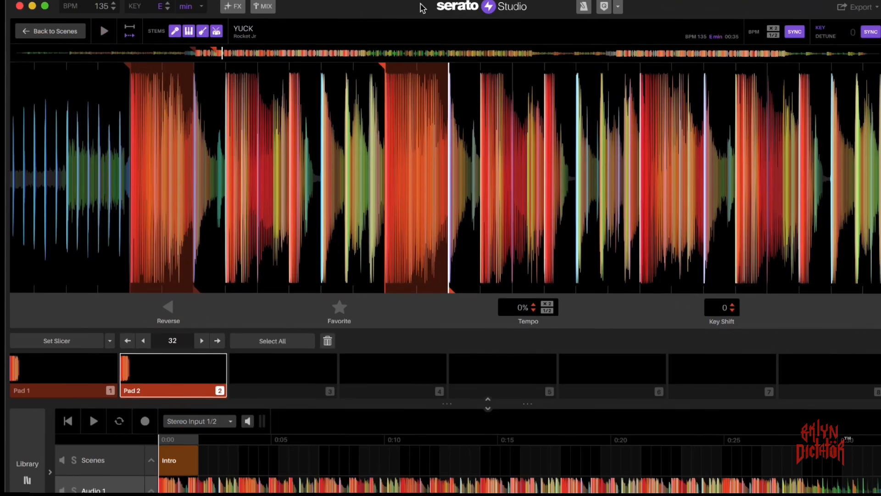
{"action": "key", "text": "1"}
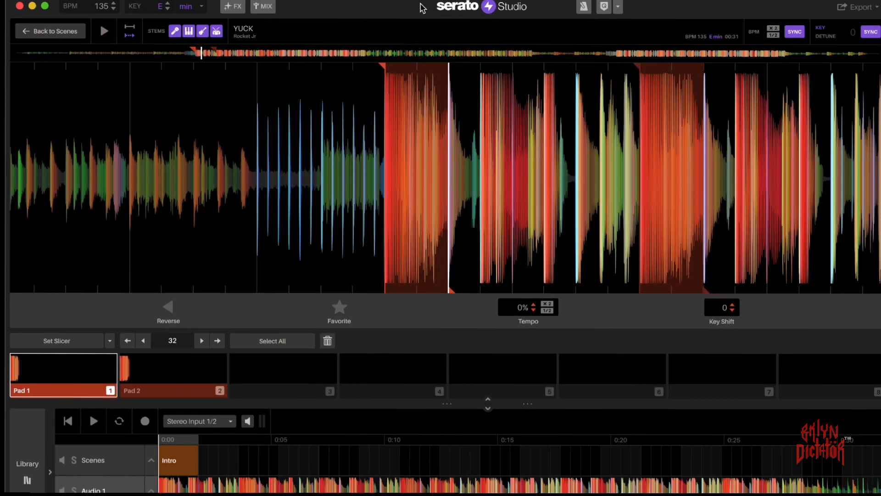
{"action": "key", "text": "2"}
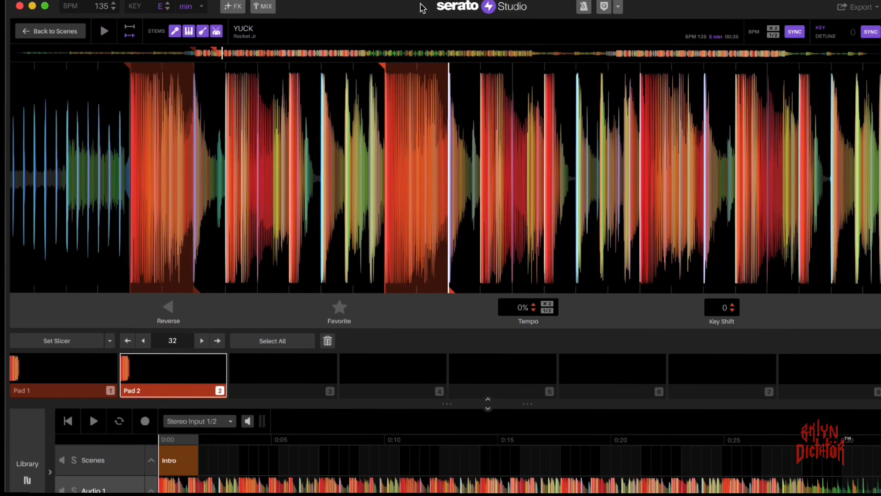
{"action": "key", "text": "1"}
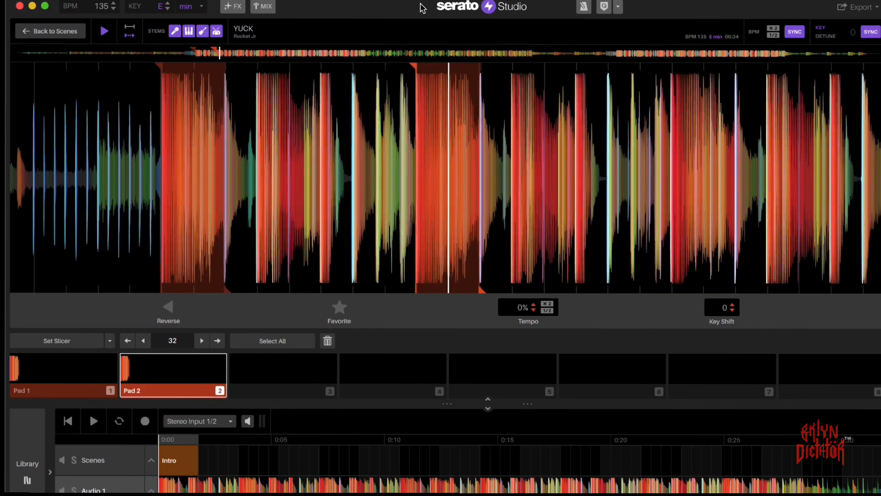
{"action": "key", "text": "2"}
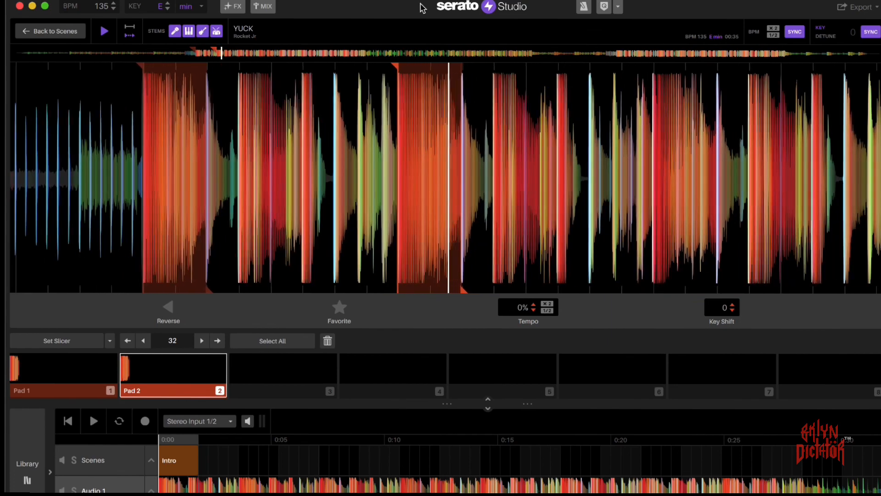
{"action": "key", "text": "1"}
{"action": "key", "text": "2"}
{"action": "key", "text": "1"}
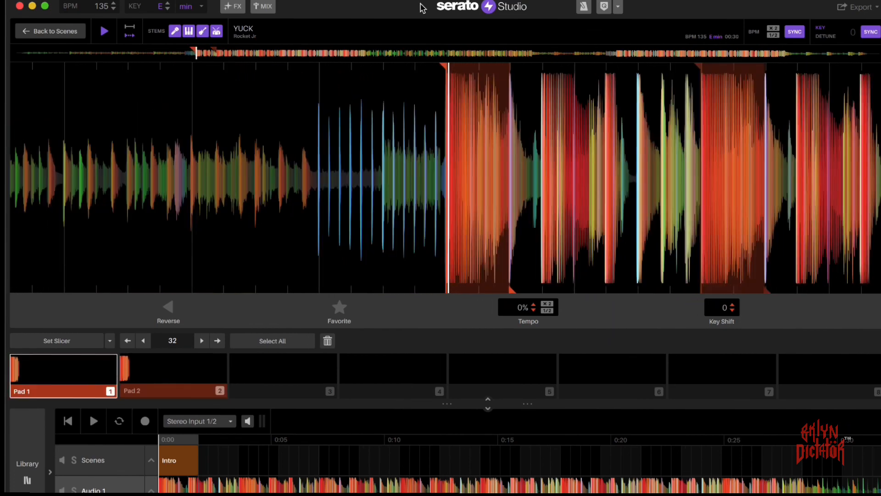
{"action": "key", "text": "2"}
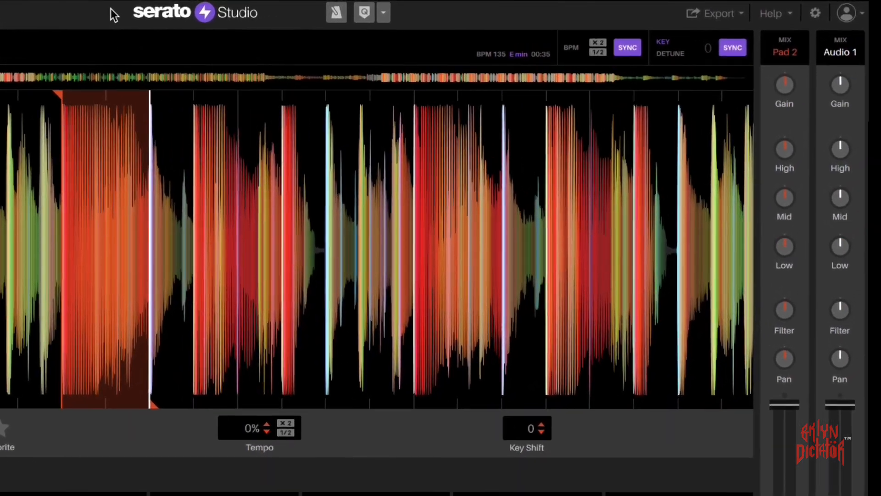
- Try out pad 1's gain and High EQ, cutting the High to about -9.68 dB, and reset both controls
{"action": "key", "text": "1"}
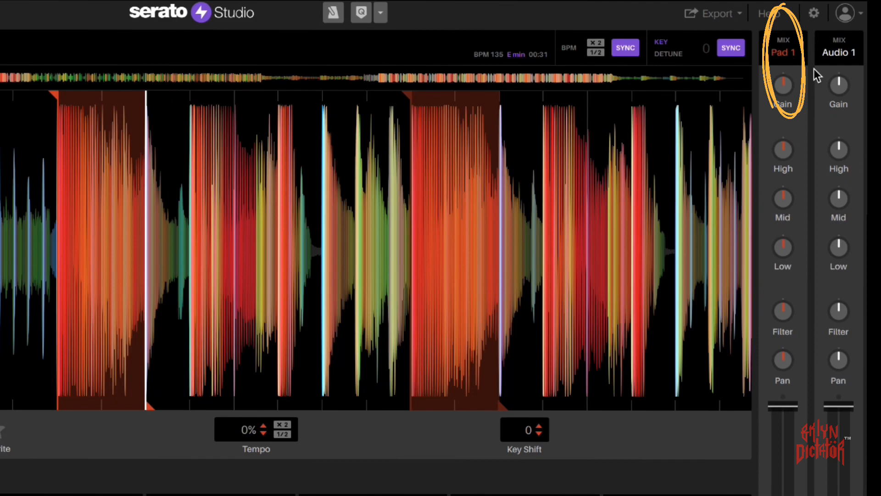
{"action": "mouse_move", "coordinate": [782, 83]}
{"action": "mouse_move", "coordinate": [782, 82]}
{"action": "left_mouse_down"}
{"action": "mouse_move", "coordinate": [782, 74]}
{"action": "mouse_move", "coordinate": [782, 91]}
{"action": "mouse_move", "coordinate": [782, 80]}
{"action": "left_mouse_up"}
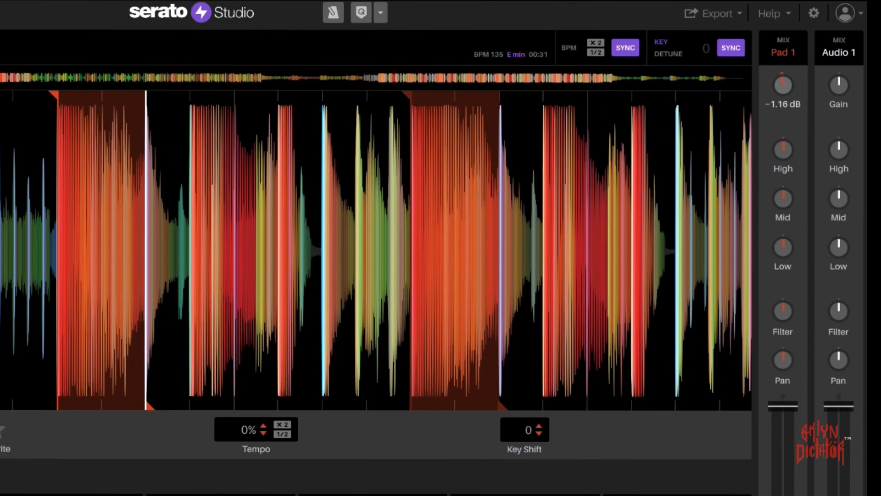
{"action": "left_click_drag", "start_coordinate": [783, 149], "coordinate": [783, 156]}
{"action": "double_click", "coordinate": [783, 149]}
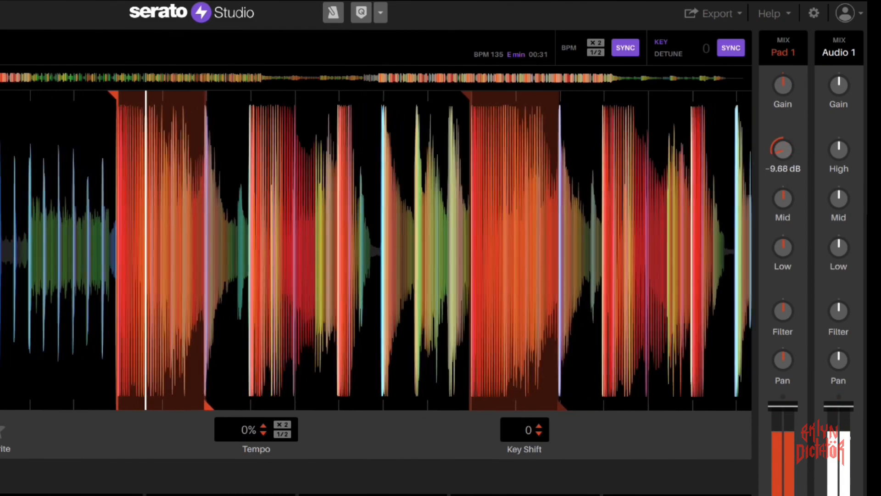
- Boost the Mid EQ on pads 1 and 2, try pad 2's Low EQ and filter, and reset pad 2's controls
{"action": "mouse_move", "coordinate": [794, 205]}
{"action": "mouse_move", "coordinate": [783, 198]}
{"action": "left_mouse_down"}
{"action": "mouse_move", "coordinate": [783, 208]}
{"action": "mouse_move", "coordinate": [783, 187]}
{"action": "left_mouse_up"}
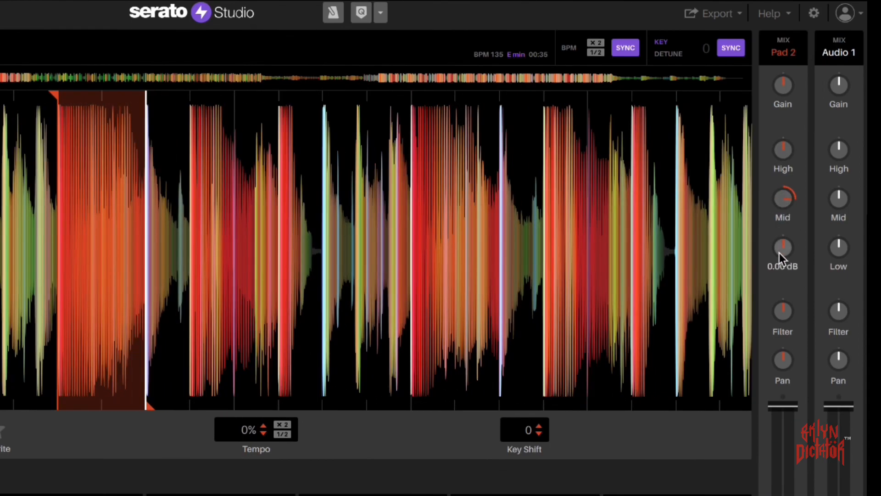
{"action": "mouse_move", "coordinate": [783, 247]}
{"action": "left_mouse_down"}
{"action": "mouse_move", "coordinate": [783, 237]}
{"action": "mouse_move", "coordinate": [783, 246]}
{"action": "left_mouse_up"}
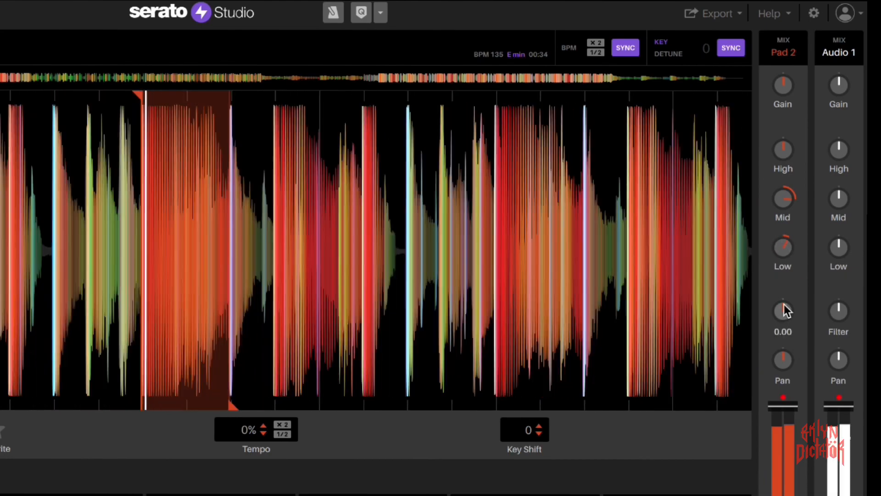
{"action": "mouse_move", "coordinate": [784, 304]}
{"action": "left_mouse_down"}
{"action": "mouse_move", "coordinate": [784, 290]}
{"action": "mouse_move", "coordinate": [783, 339]}
{"action": "mouse_move", "coordinate": [784, 306]}
{"action": "left_mouse_up"}
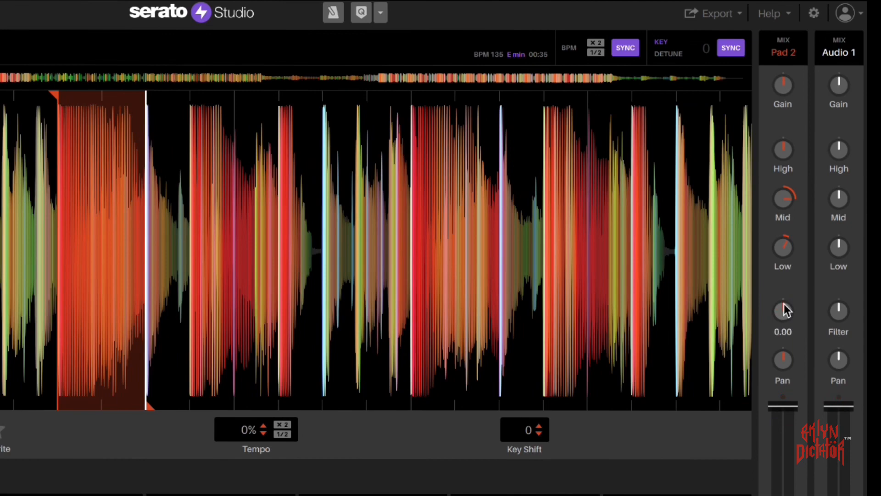
{"action": "double_click", "coordinate": [791, 240]}
- Lower pad 2's volume to about -13.4 dB and pad 1's volume, and return pad 2's volume to 0 dB
{"action": "mouse_move", "coordinate": [786, 409]}
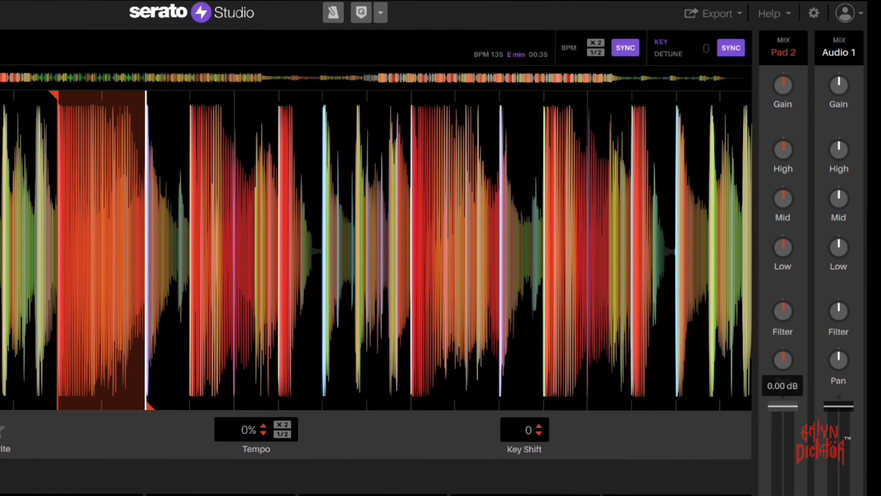
{"action": "left_click_drag", "start_coordinate": [784, 407], "coordinate": [787, 466]}
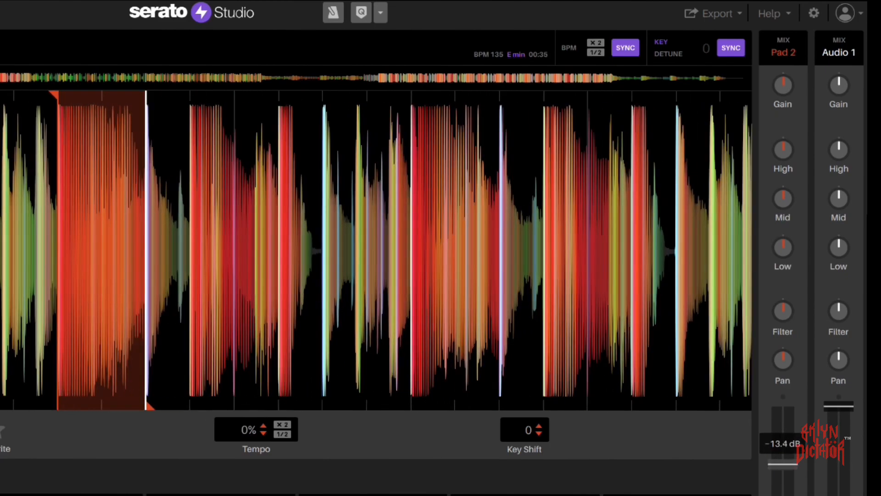
{"action": "key", "text": "Up"}
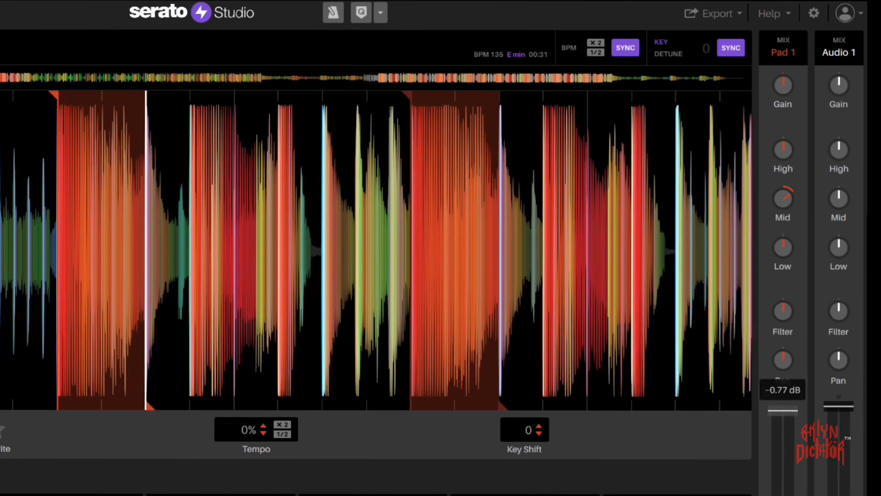
{"action": "left_click_drag", "start_coordinate": [783, 410], "coordinate": [783, 484]}
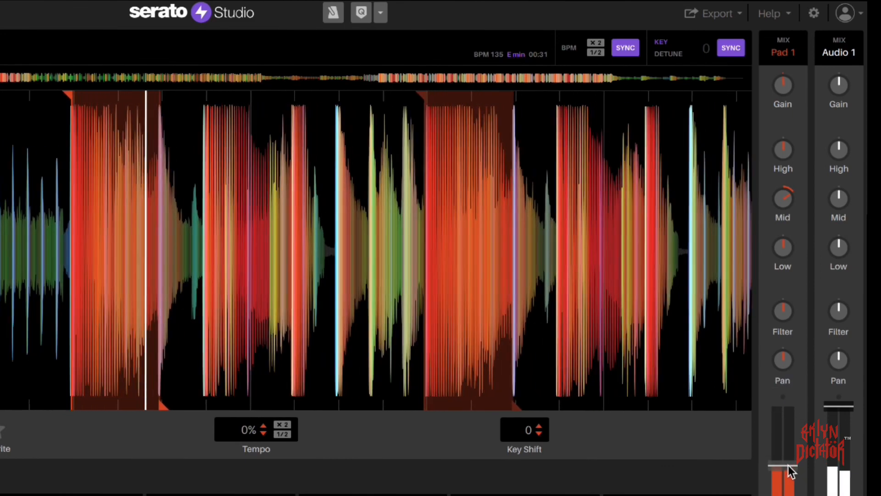
{"action": "key", "text": "Down"}
{"action": "key", "text": "Up"}
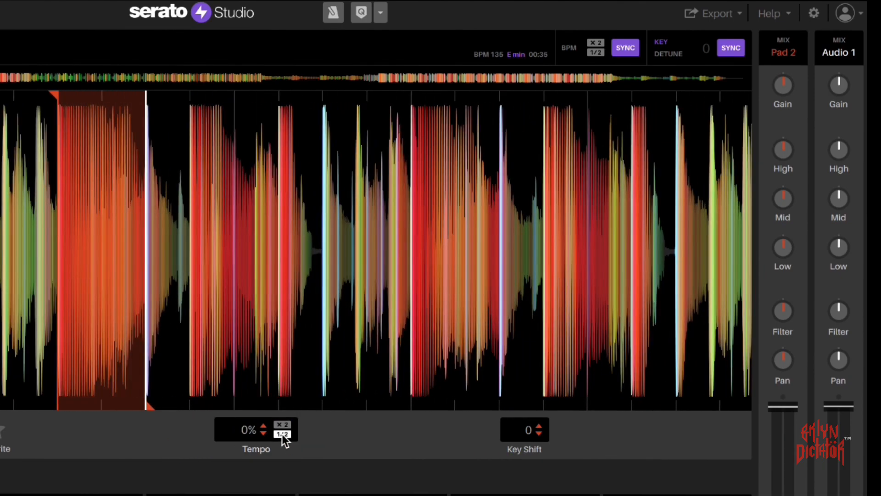
- Try pad 2 at -50%, -75%, +300% and +100% tempo, and return its tempo to 0%
{"action": "left_click", "coordinate": [282, 435]}
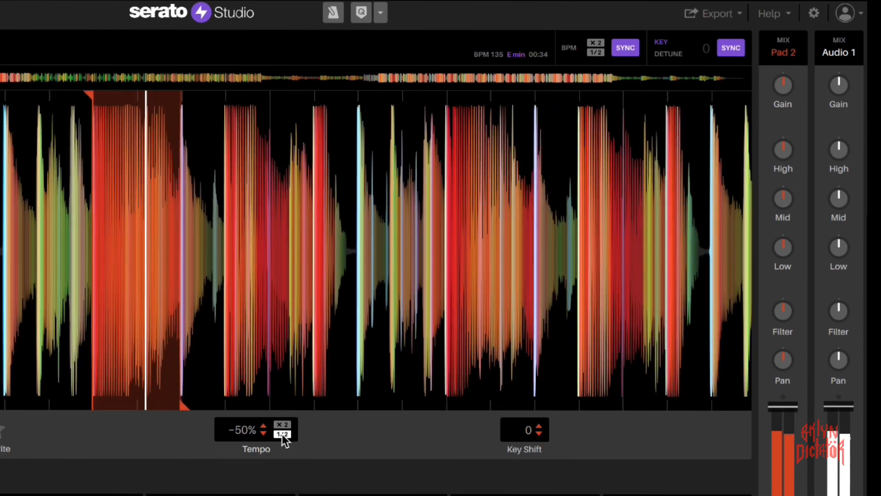
{"action": "left_click", "coordinate": [283, 434]}
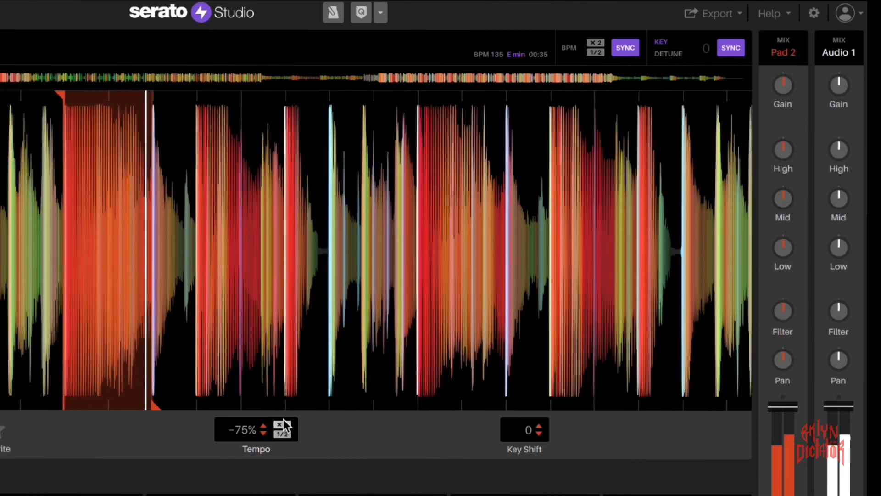
{"action": "left_click", "coordinate": [282, 424]}
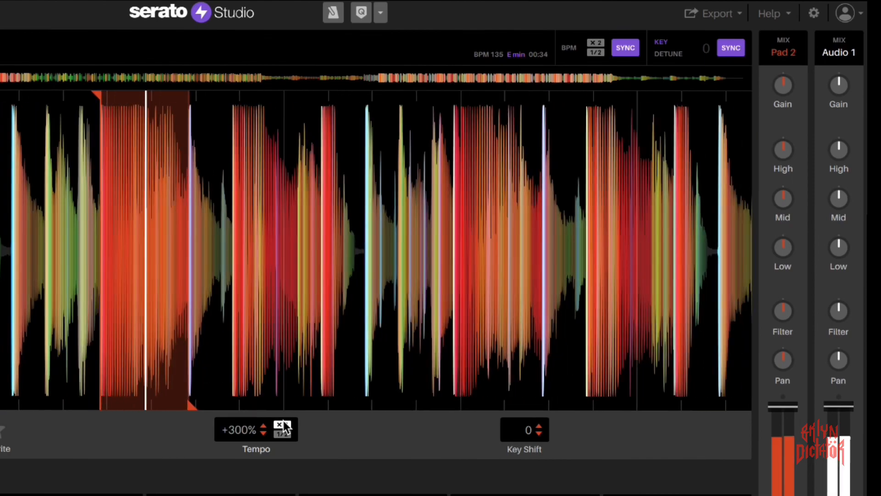
{"action": "left_click", "coordinate": [283, 434]}
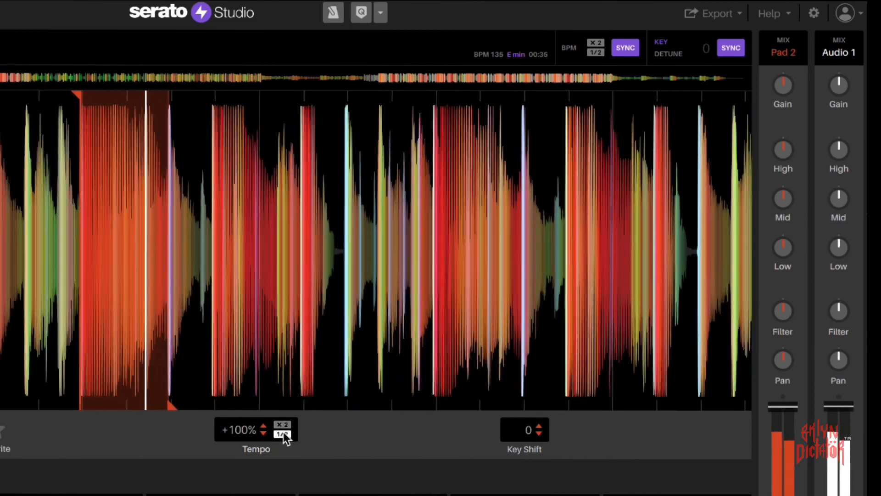
{"action": "left_click", "coordinate": [283, 434]}
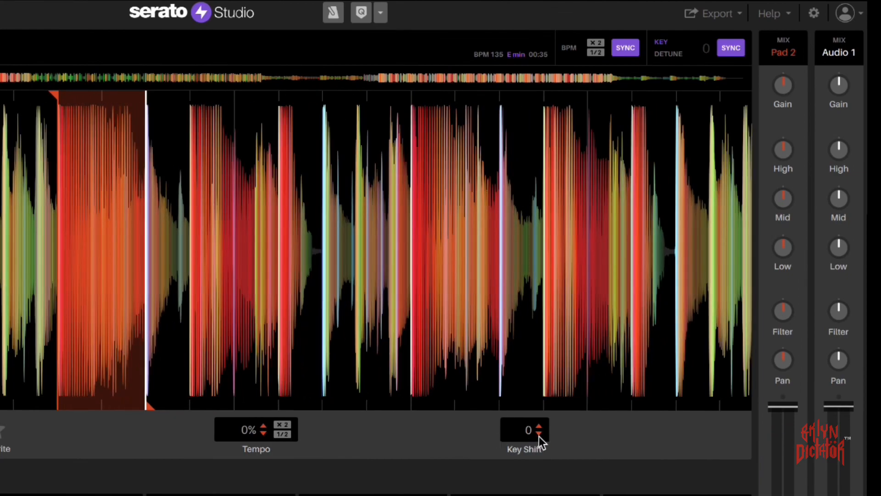
- Lower Pad 2's key shift to -3 and compare its sound with Pad 1
{"action": "left_click", "coordinate": [539, 434]}
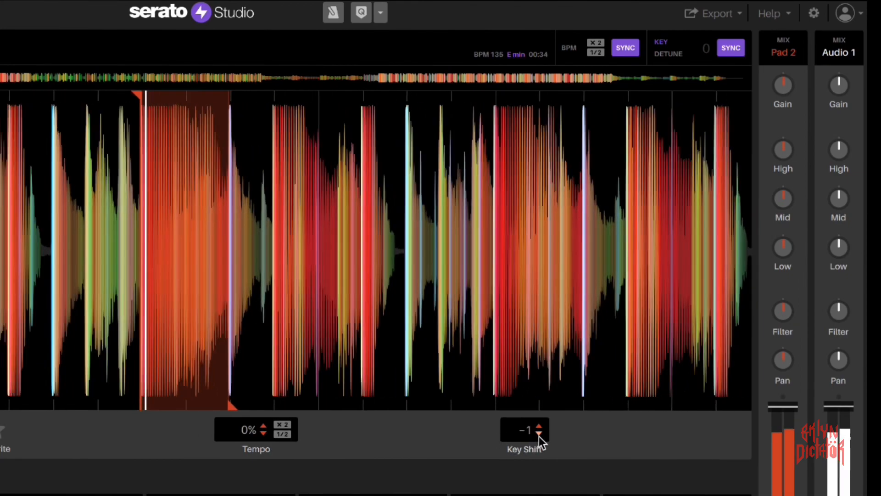
{"action": "left_click", "coordinate": [539, 434]}
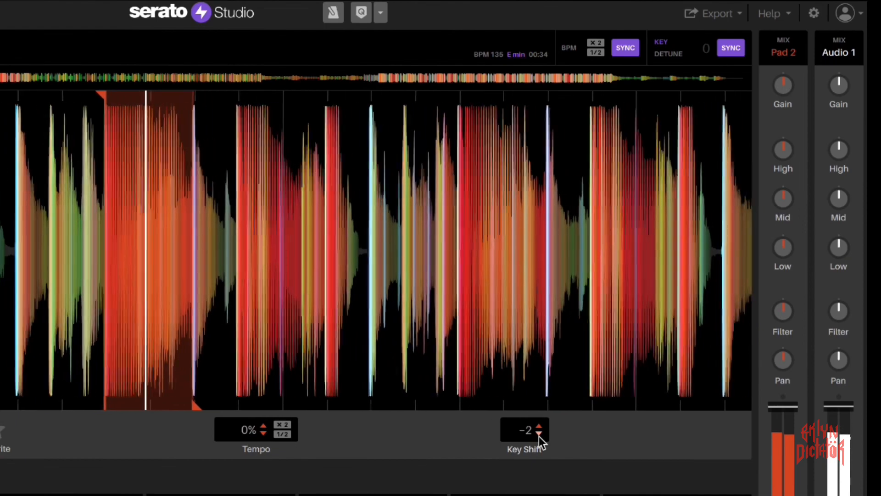
{"action": "left_click", "coordinate": [538, 434]}
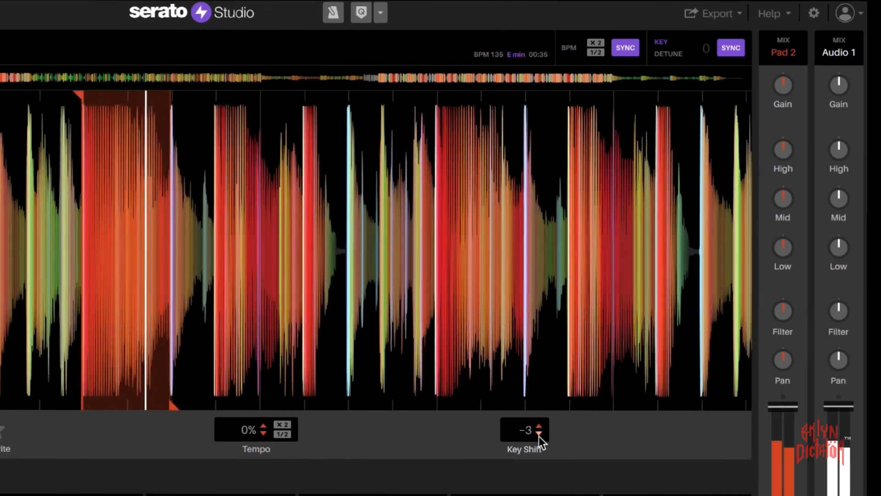
{"action": "key", "text": "Up"}
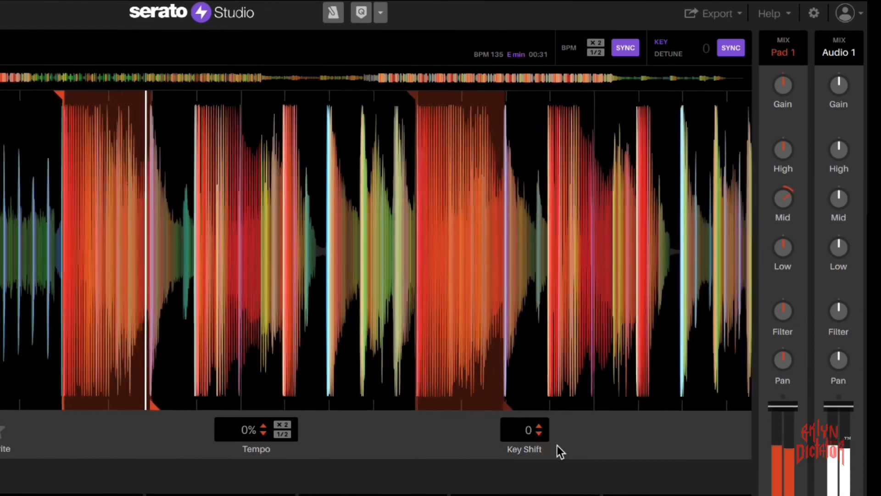
{"action": "key", "text": "Down"}
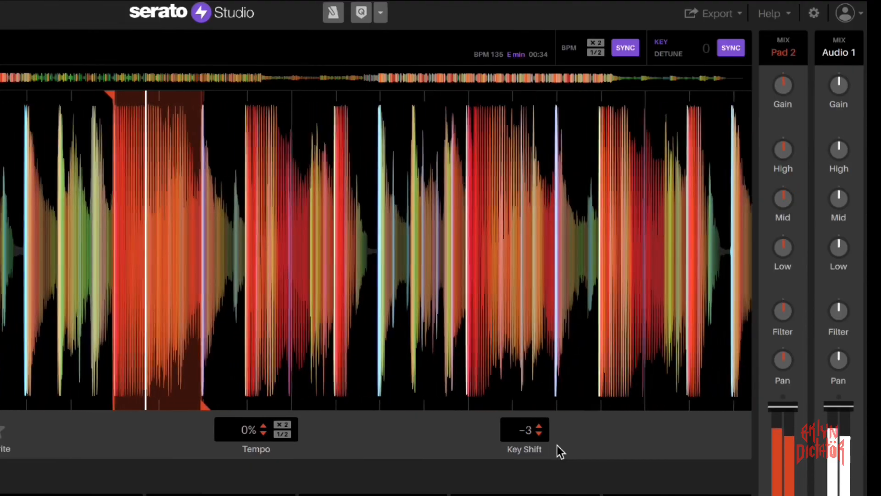
{"action": "key", "text": "Up"}
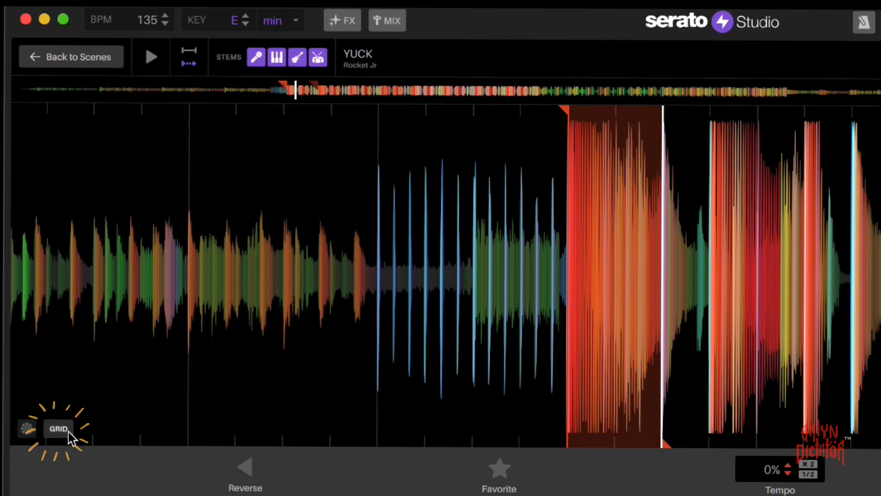
- In beatgrid editing, try moving the bar 1 marker to the loud hit after Pad 1's region, and set the grid start at the playhead
{"action": "left_click", "coordinate": [68, 432]}
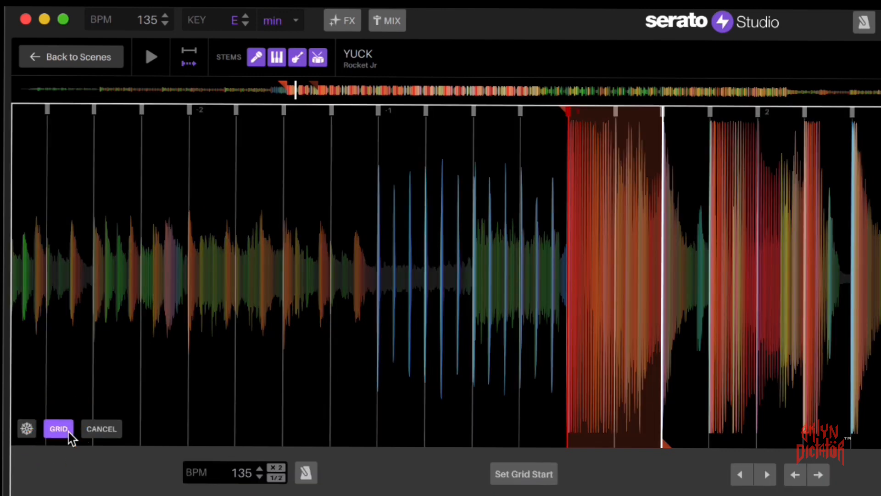
{"action": "left_click", "coordinate": [68, 431]}
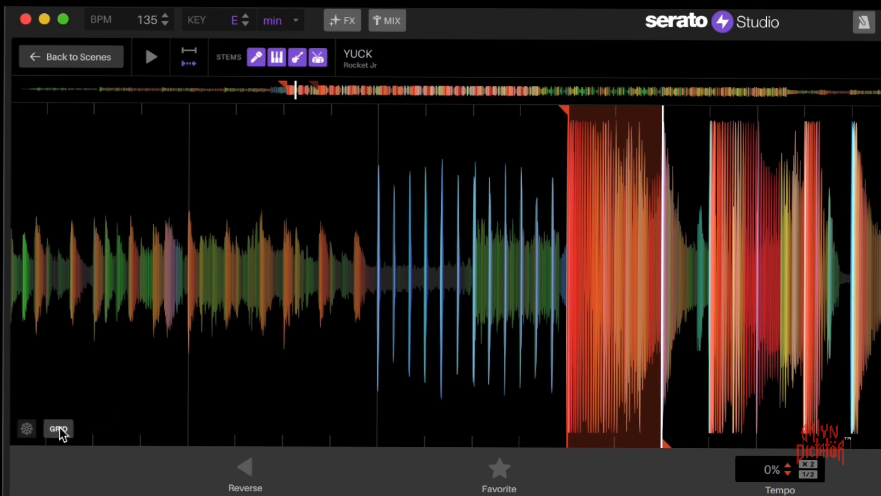
{"action": "left_click", "coordinate": [59, 429]}
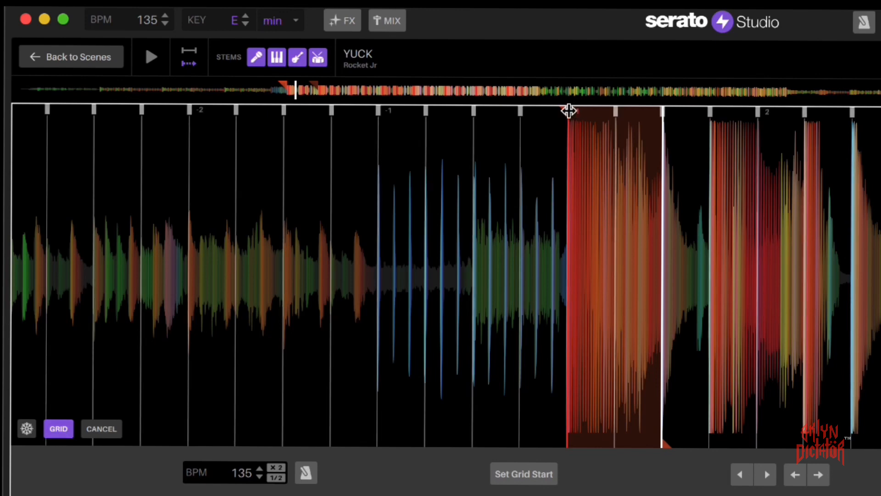
{"action": "mouse_move", "coordinate": [569, 110]}
{"action": "left_mouse_down"}
{"action": "mouse_move", "coordinate": [521, 113]}
{"action": "mouse_move", "coordinate": [682, 110]}
{"action": "mouse_move", "coordinate": [565, 109]}
{"action": "mouse_move", "coordinate": [586, 112]}
{"action": "mouse_move", "coordinate": [565, 117]}
{"action": "left_mouse_up"}
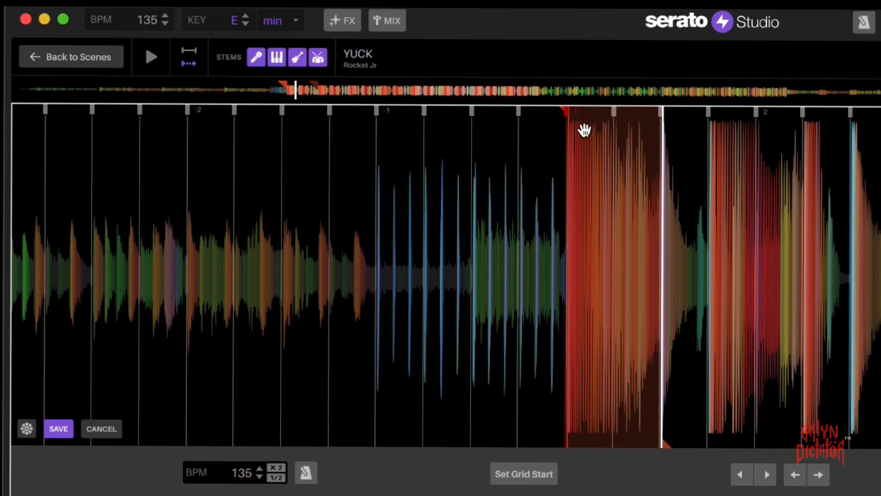
{"action": "left_click_drag", "start_coordinate": [566, 114], "coordinate": [708, 114]}
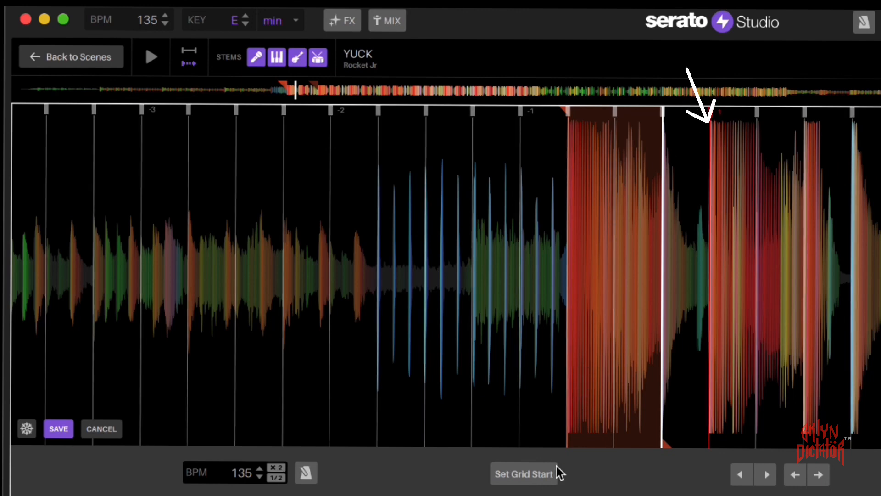
{"action": "left_click", "coordinate": [534, 477]}
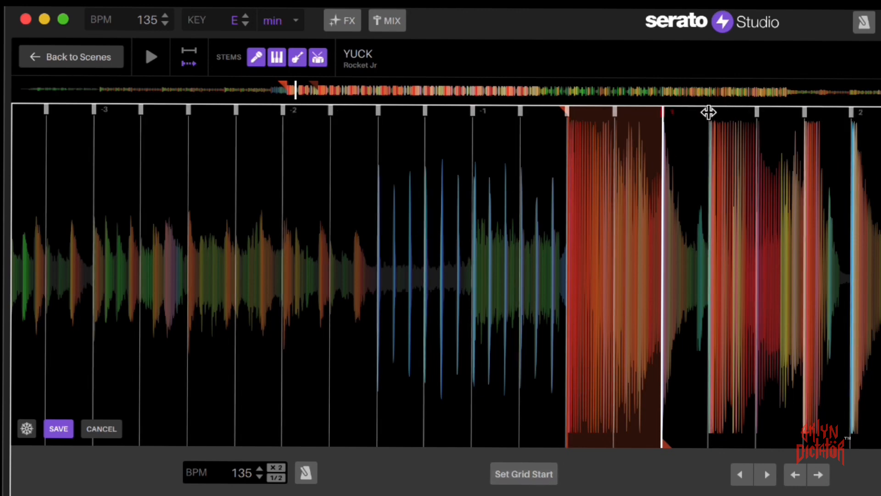
- Try stretching the beatgrid spacing to 104.70 BPM and slip the whole grid later in the track
{"action": "mouse_move", "coordinate": [709, 110]}
{"action": "left_mouse_down"}
{"action": "mouse_move", "coordinate": [806, 114]}
{"action": "mouse_move", "coordinate": [724, 108]}
{"action": "left_mouse_up"}
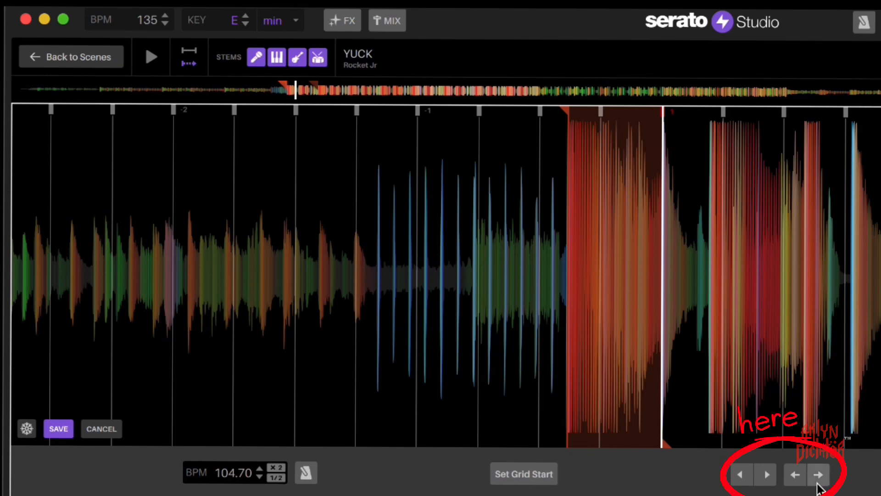
{"action": "left_click", "coordinate": [818, 474]}
{"action": "left_click", "coordinate": [818, 474]}
{"action": "left_click", "coordinate": [818, 474]}
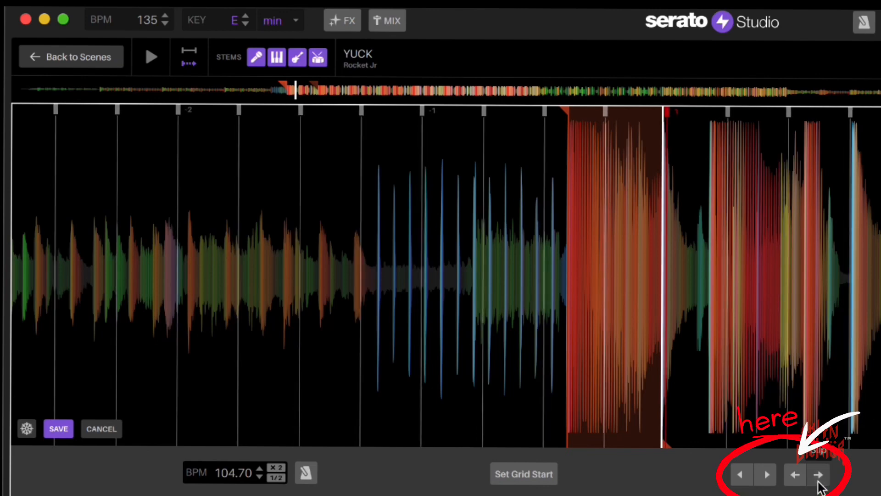
{"action": "left_click", "coordinate": [818, 474]}
{"action": "left_click", "coordinate": [819, 474]}
{"action": "left_click", "coordinate": [818, 474]}
{"action": "left_click", "coordinate": [818, 474]}
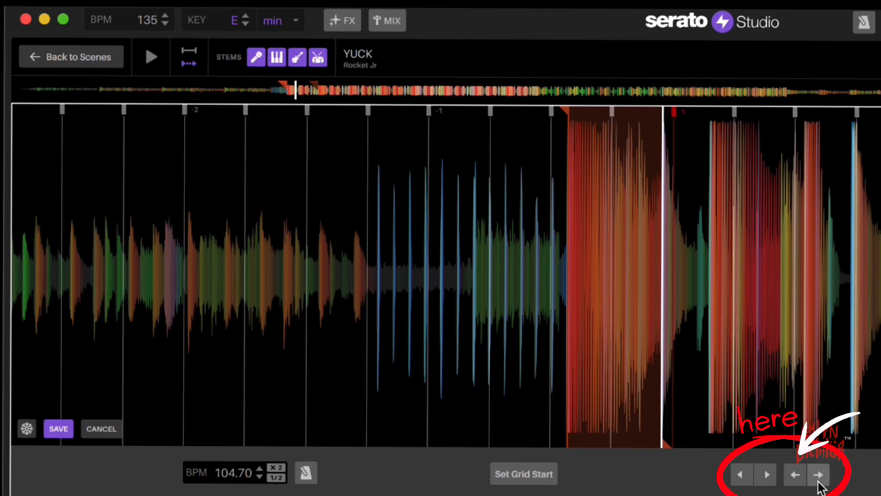
{"action": "left_click", "coordinate": [819, 474]}
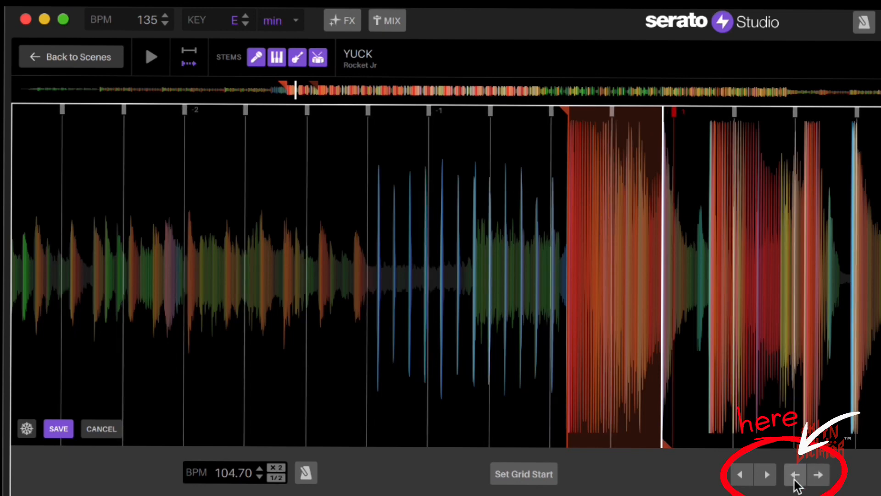
- Try adjusting the beatgrid in repeated small increments toward a later position in the track
{"action": "left_click", "coordinate": [767, 476]}
{"action": "left_click", "coordinate": [767, 477]}
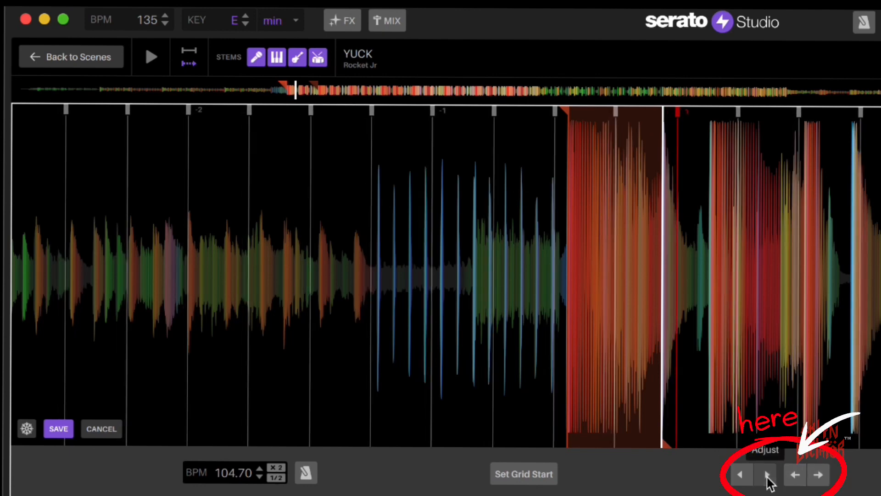
{"action": "left_click", "coordinate": [767, 476]}
{"action": "left_click", "coordinate": [767, 476]}
{"action": "left_click", "coordinate": [767, 476]}
{"action": "left_click", "coordinate": [766, 476]}
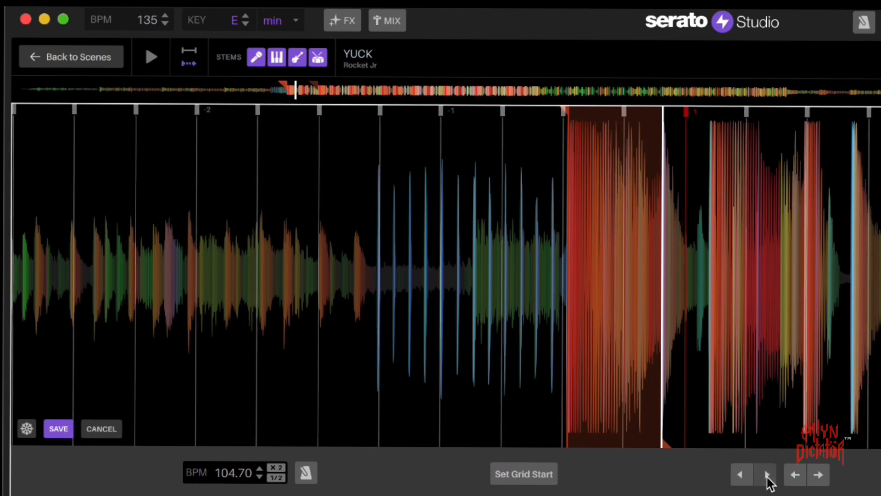
{"action": "left_click", "coordinate": [767, 477]}
{"action": "left_click", "coordinate": [767, 476]}
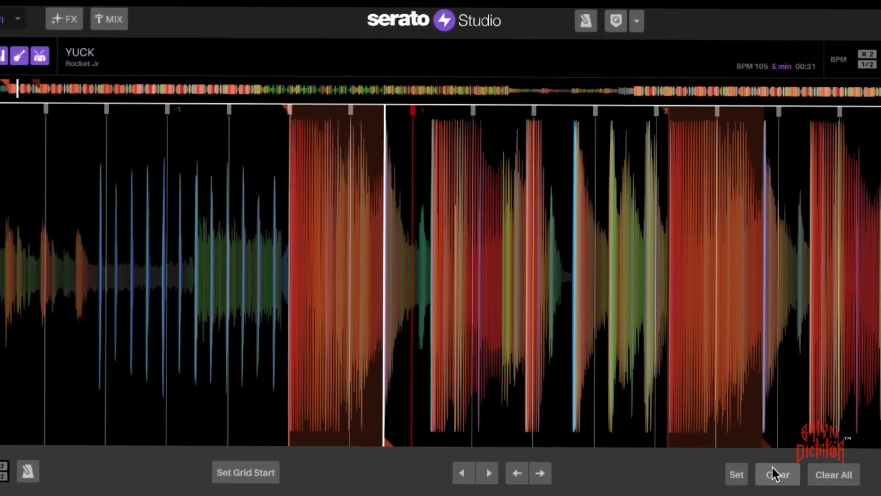
- Clear all beatgrid markers and play the track with the grid metronome enabled
{"action": "left_click", "coordinate": [834, 475]}
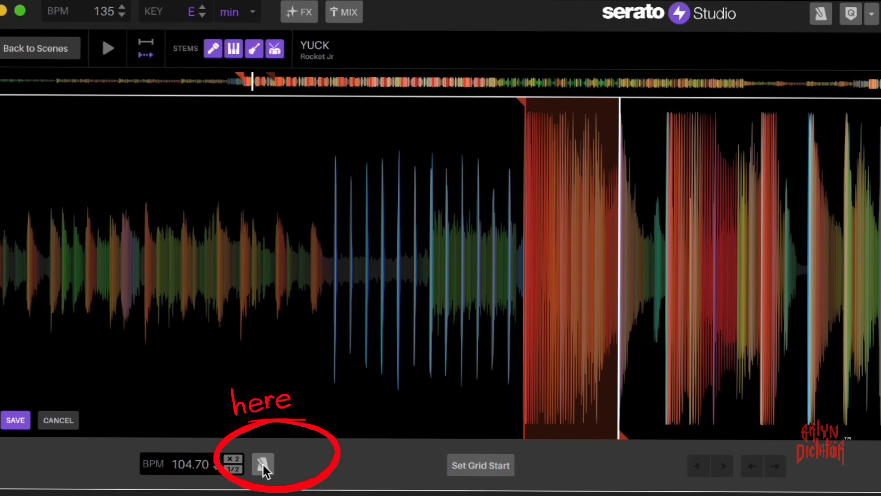
{"action": "left_click", "coordinate": [263, 464]}
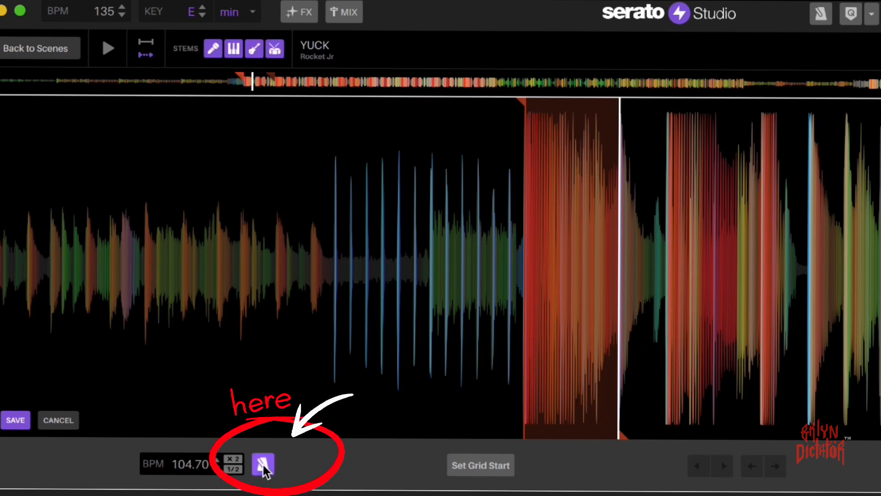
{"action": "key", "text": "space"}
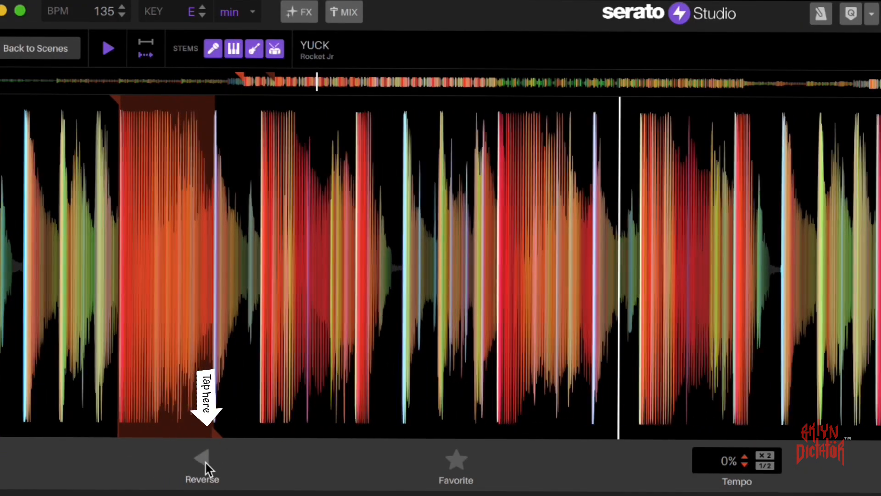
- Try Reverse on Pad 1, turn it off again and audition the pad
{"action": "left_click", "coordinate": [205, 463]}
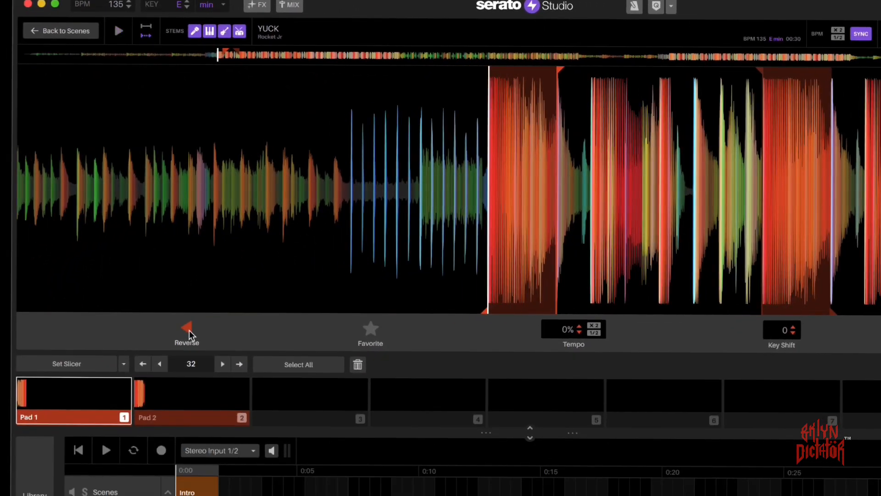
{"action": "left_click", "coordinate": [188, 333]}
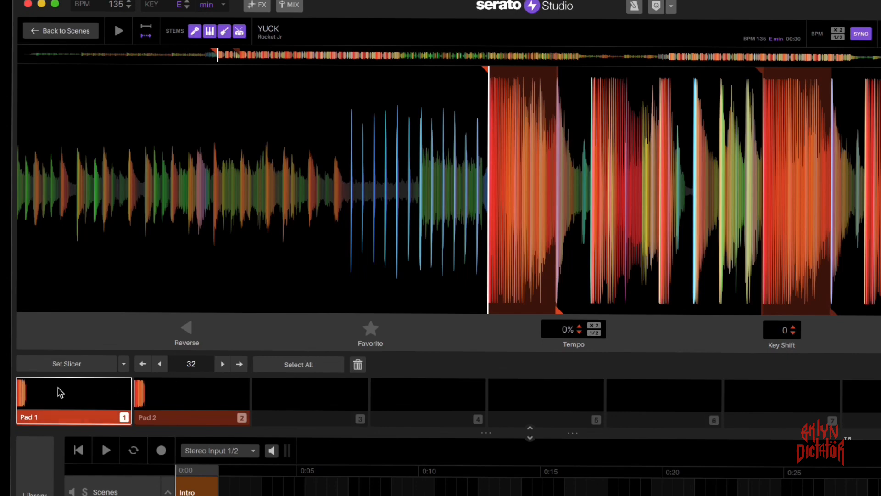
{"action": "left_click", "coordinate": [77, 396]}
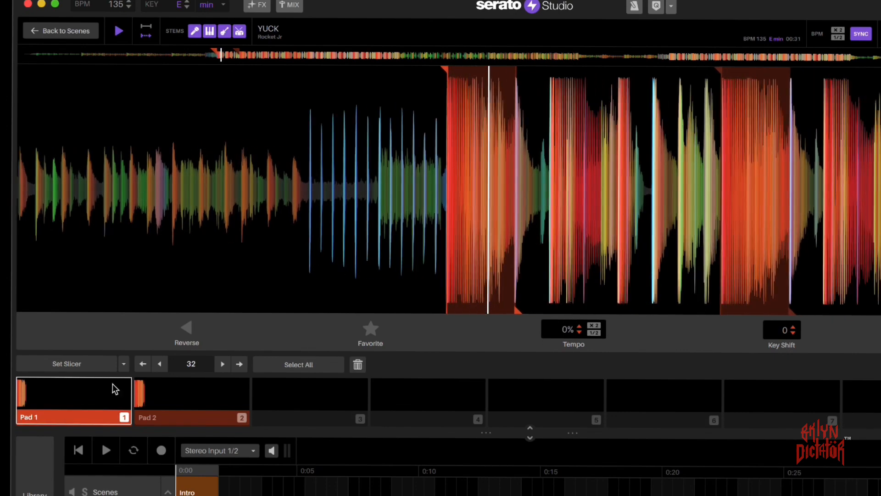
- Mark Pad 1 and Pad 2 as favorites
{"action": "left_click", "coordinate": [376, 326]}
{"action": "left_click", "coordinate": [233, 394]}
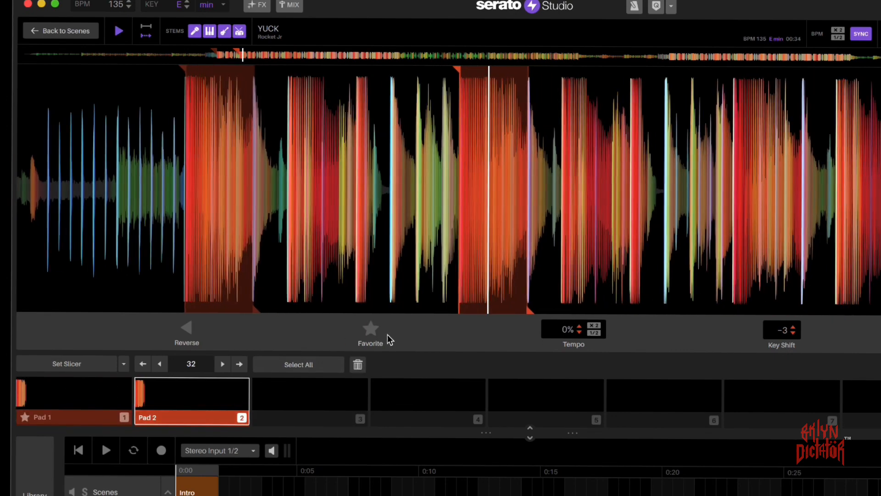
{"action": "left_click", "coordinate": [370, 327]}
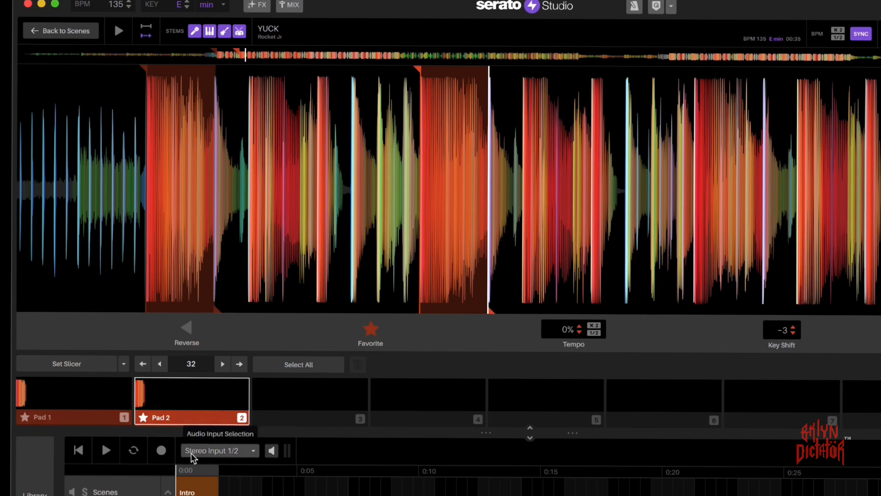
- Delete the samples on Pad 2 and Pad 1
{"action": "key", "text": "space"}
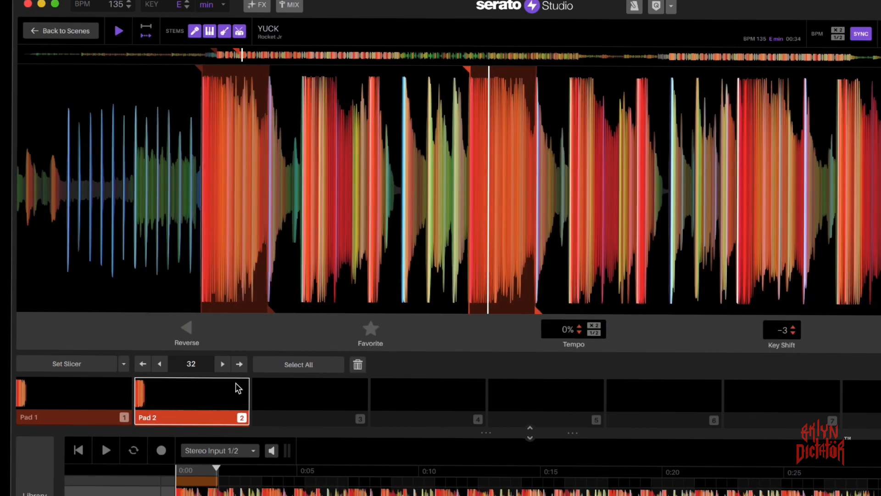
{"action": "left_click", "coordinate": [358, 366]}
{"action": "left_click", "coordinate": [92, 409]}
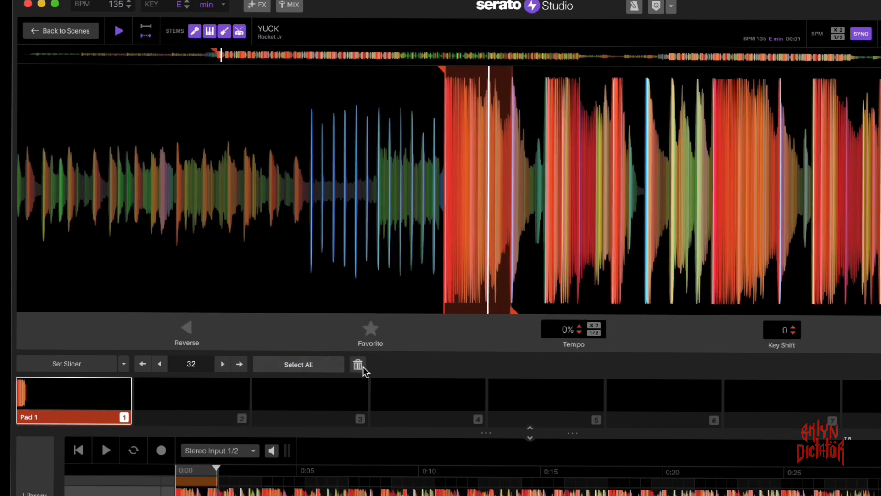
{"action": "left_click", "coordinate": [358, 366]}
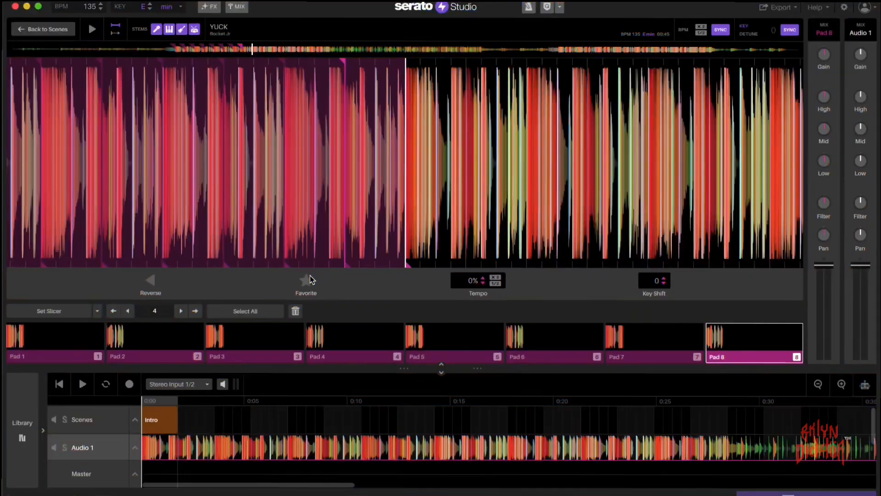
- Mark Pad 8 and Pad 6 as favorites, and delete all the non-favorite pads at once
{"action": "left_click", "coordinate": [305, 281]}
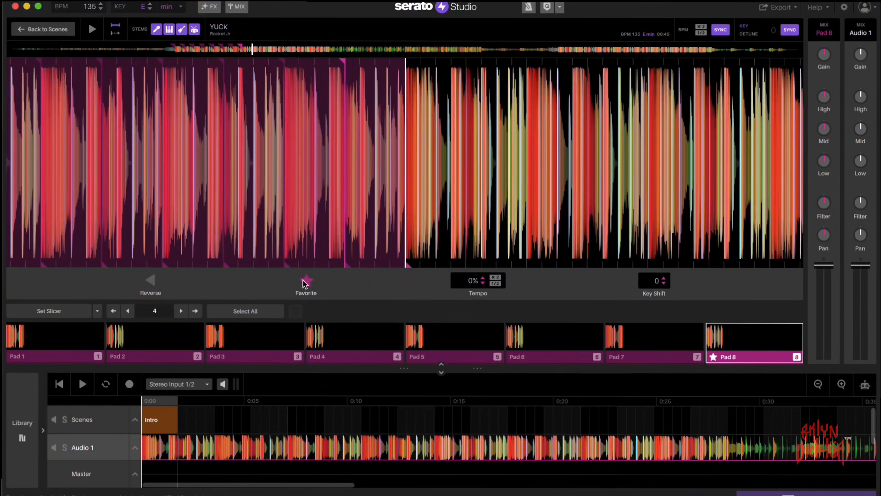
{"action": "left_click", "coordinate": [546, 340]}
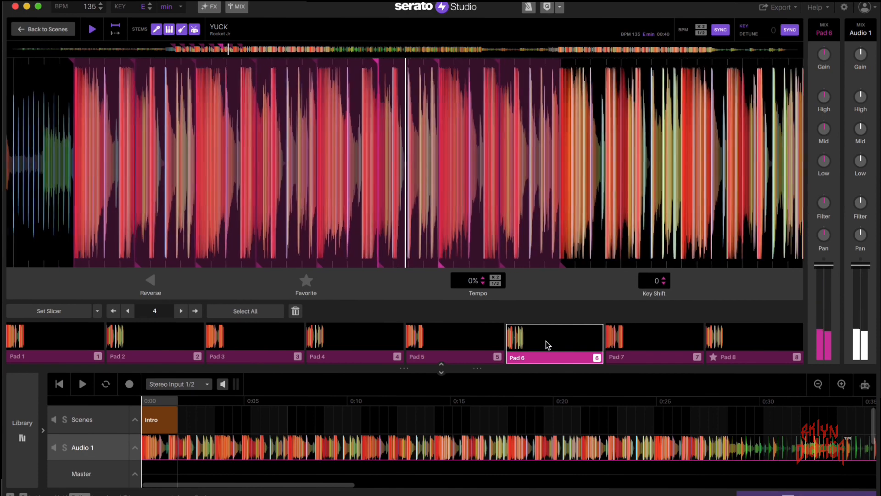
{"action": "left_click", "coordinate": [306, 282]}
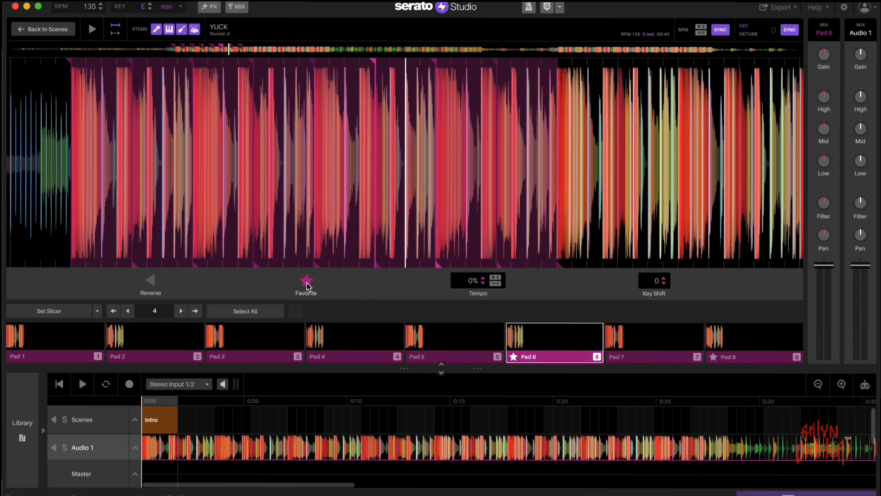
{"action": "left_click", "coordinate": [246, 312]}
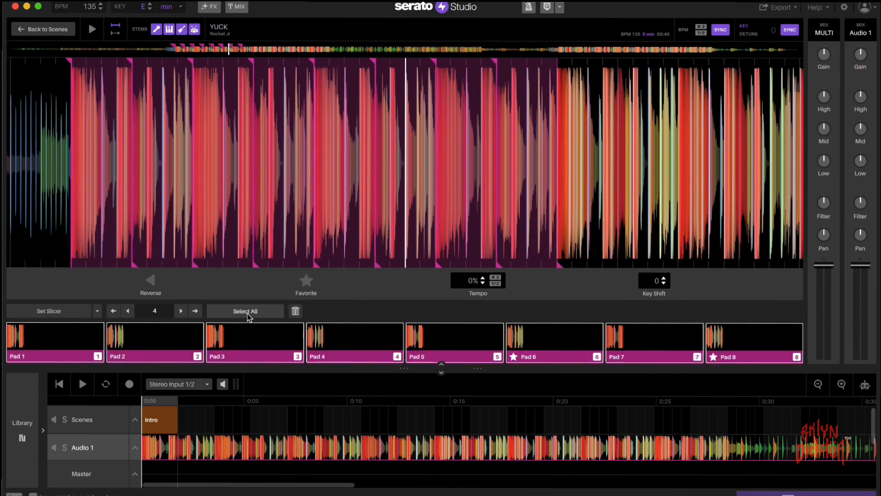
{"action": "left_click", "coordinate": [296, 311]}
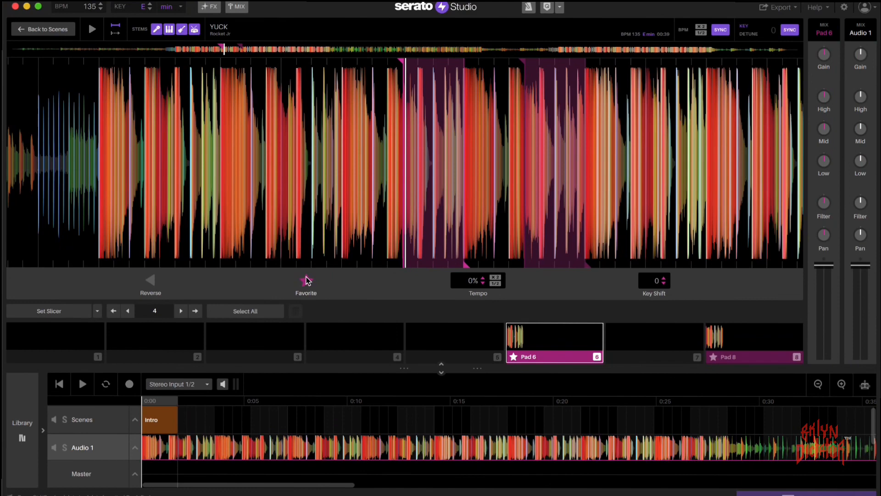
- Remove the favorite mark from Pad 6
{"action": "left_click", "coordinate": [306, 280]}
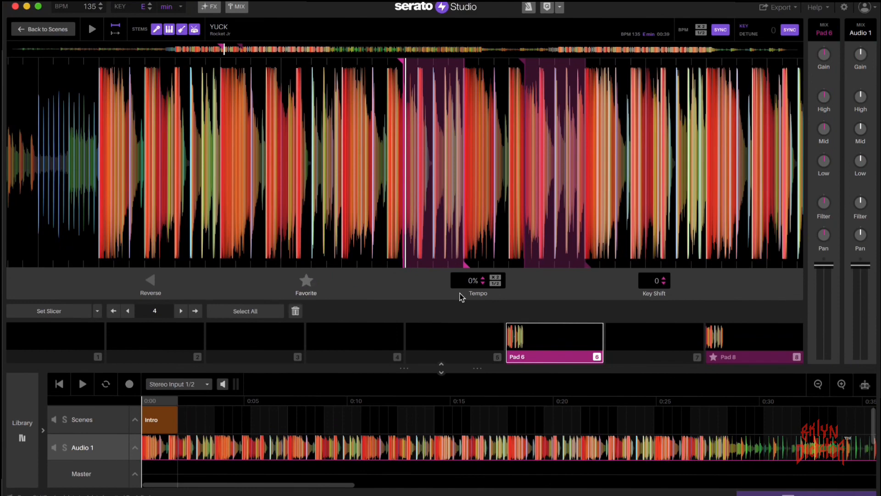
{"action": "left_click", "coordinate": [601, 328]}
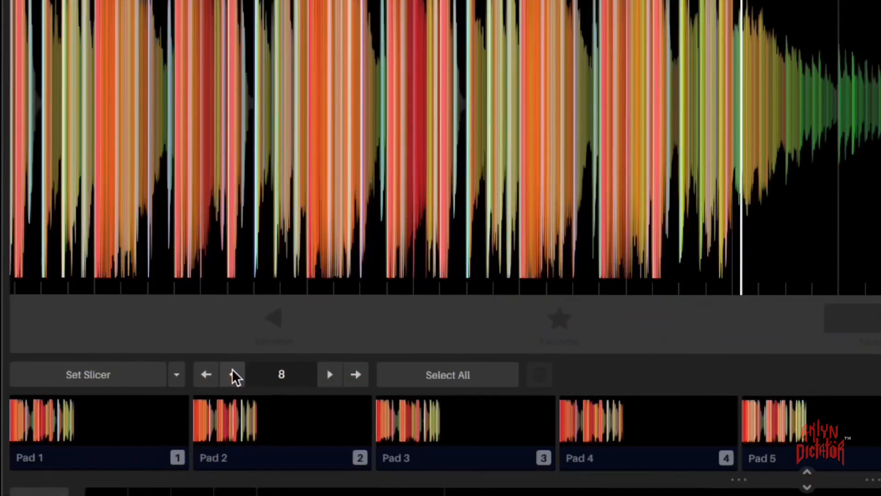
- Set the slicer length to 4 and re-slice the sample across the pads from the playhead
{"action": "left_click", "coordinate": [128, 311]}
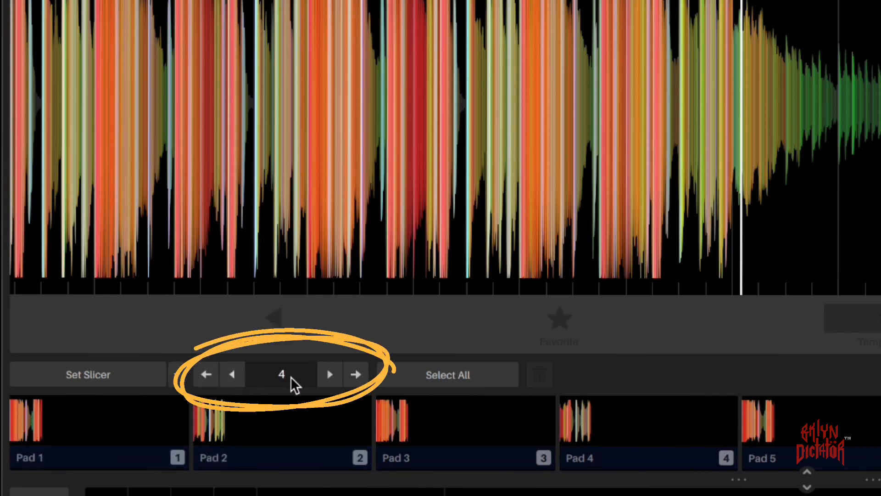
{"action": "left_click", "coordinate": [111, 374]}
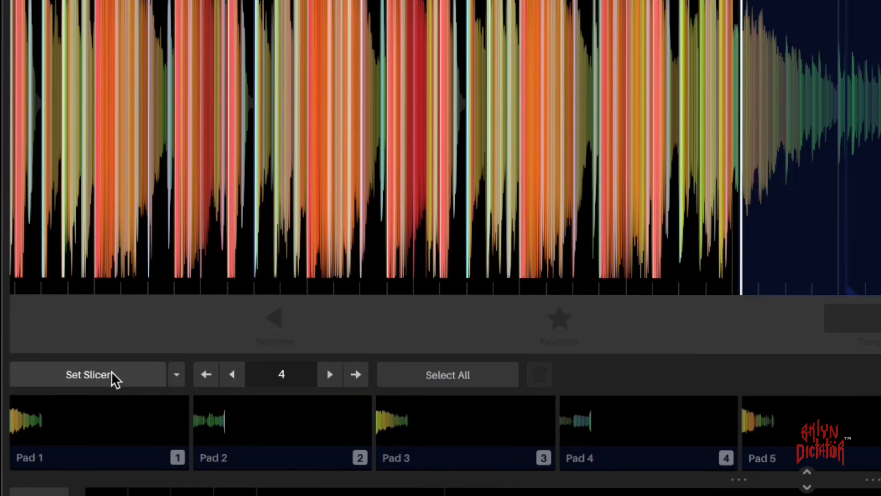
- Place the sample on Pad 1, and raise the slicer length through 16 to 32
{"action": "left_click", "coordinate": [130, 443]}
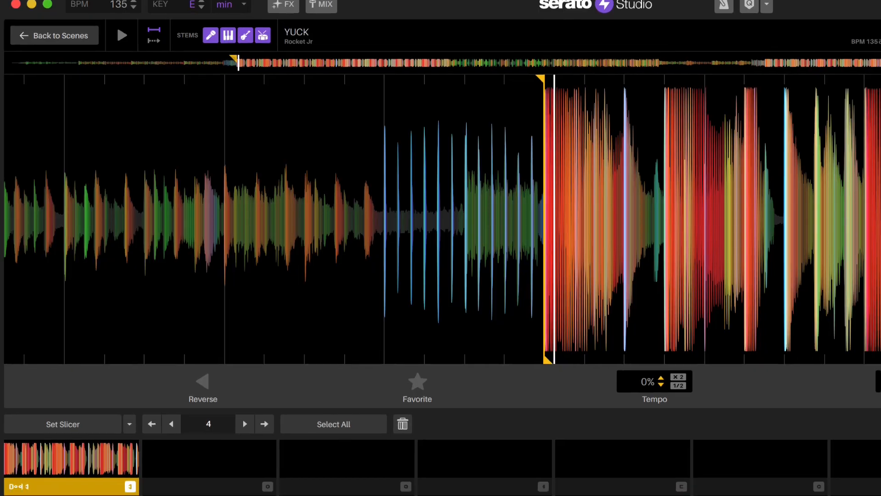
{"action": "left_click", "coordinate": [248, 433]}
{"action": "left_click", "coordinate": [248, 433]}
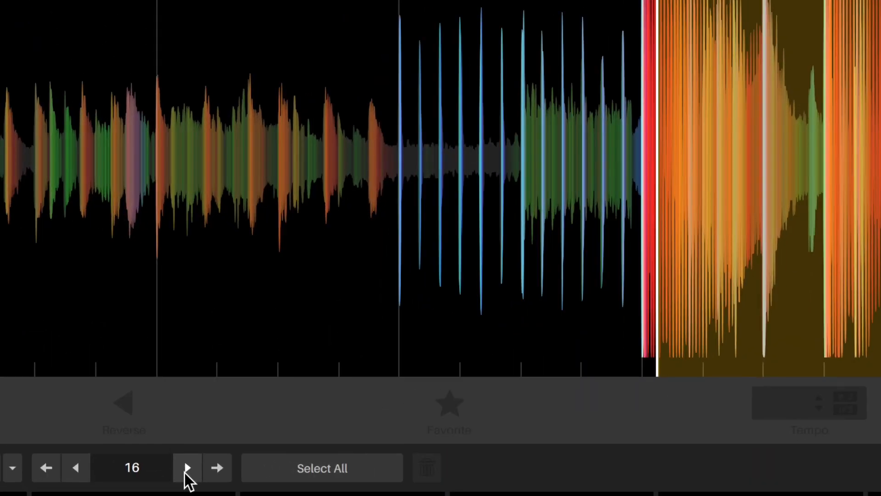
{"action": "left_click", "coordinate": [186, 471]}
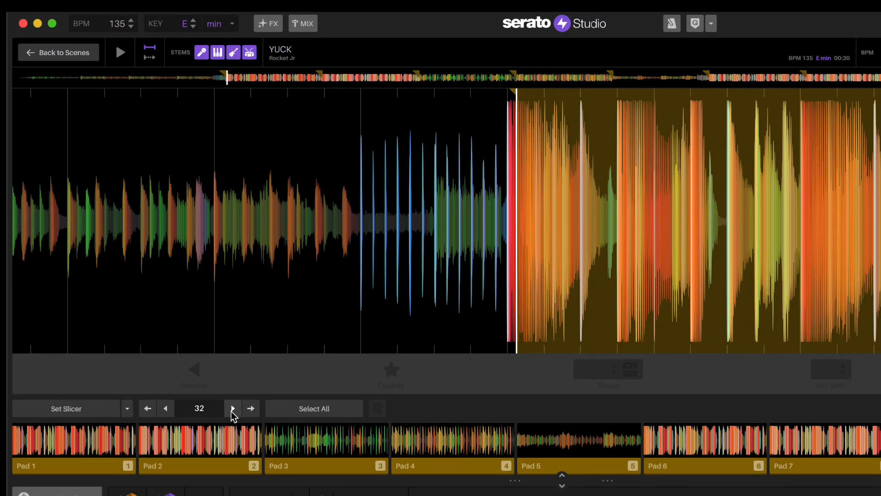
- Lower the slicer length in stages through 16 and 8 to 4
{"action": "left_click", "coordinate": [166, 408]}
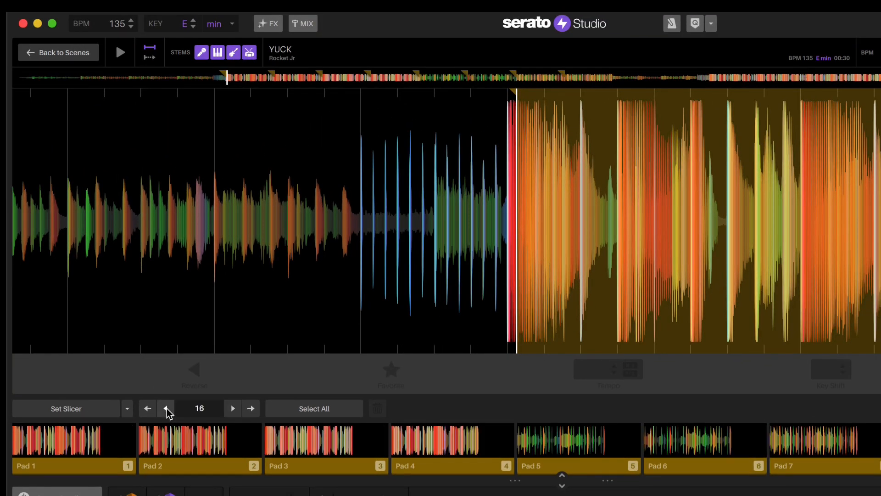
{"action": "left_click", "coordinate": [166, 408]}
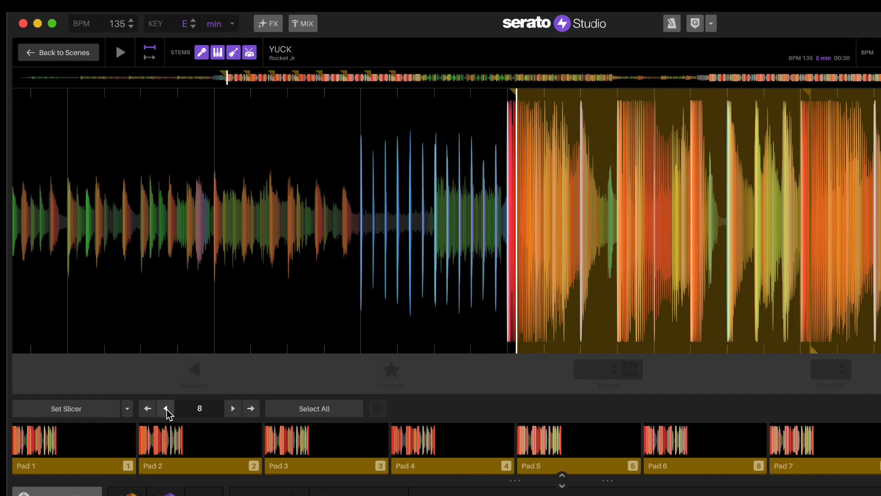
{"action": "left_click", "coordinate": [166, 409]}
- Open the choice of slicer modes
{"action": "left_click", "coordinate": [127, 408]}
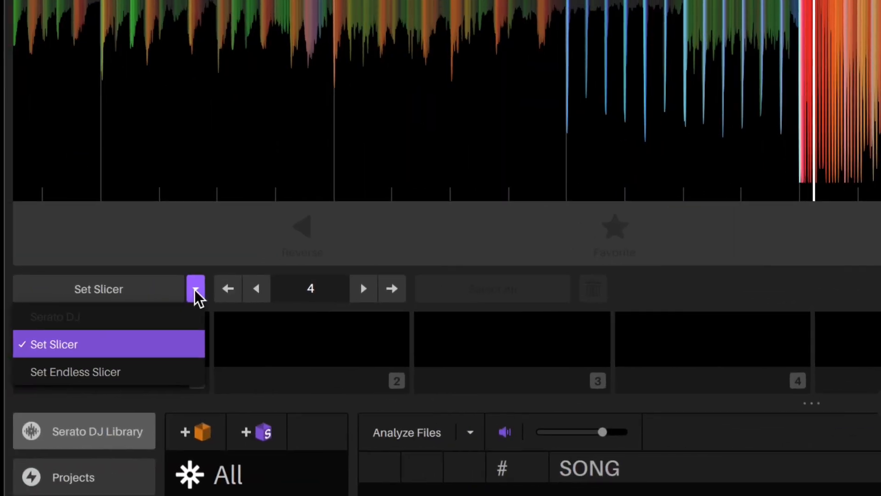